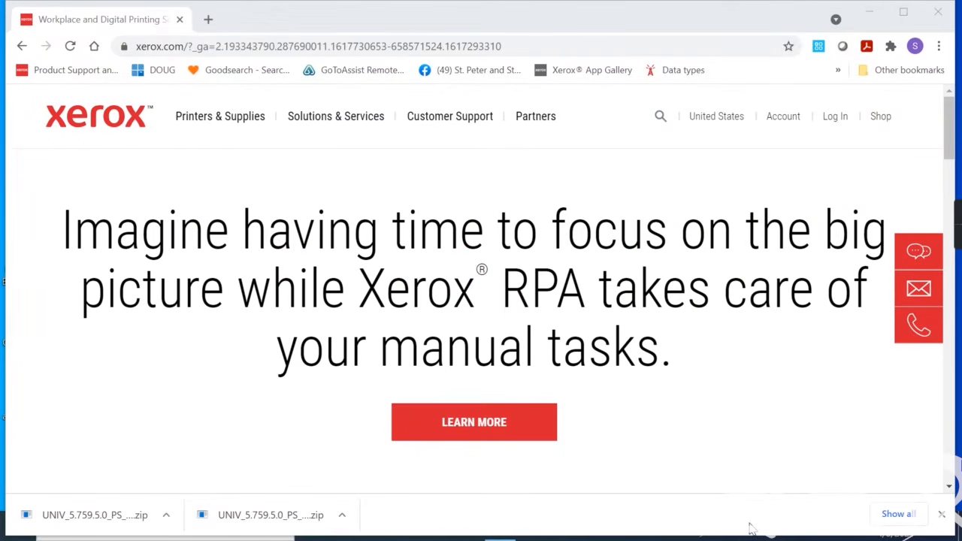
Show the Customer Support dropdown menu on the Xerox home page.
mouse_move(457, 125)
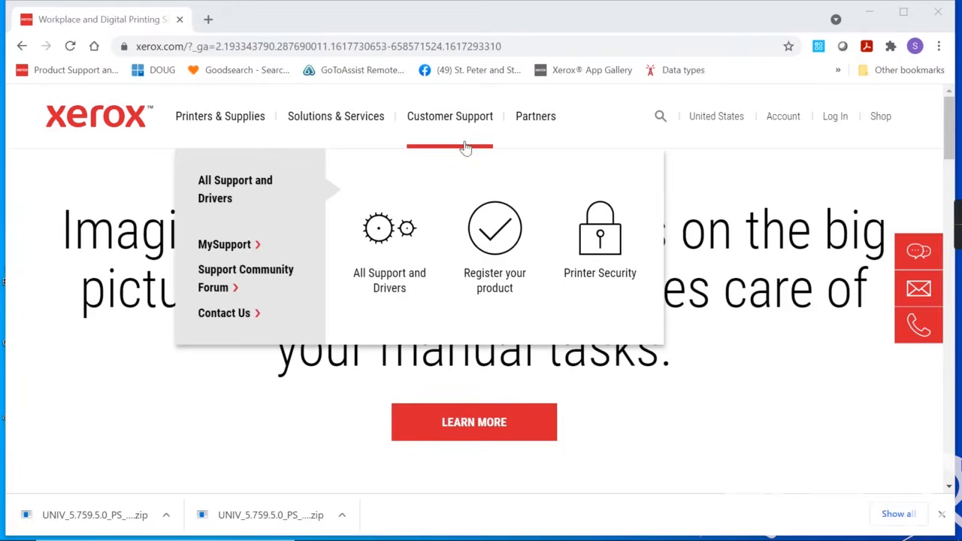
Search All Support and Drivers for 'global' and scroll to the Global Print Driver results.
click(391, 278)
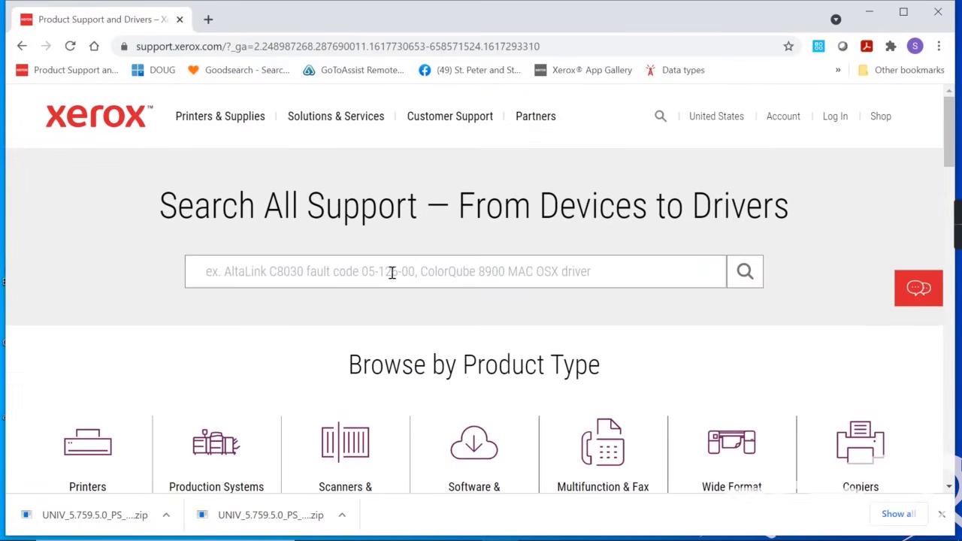
text(global)
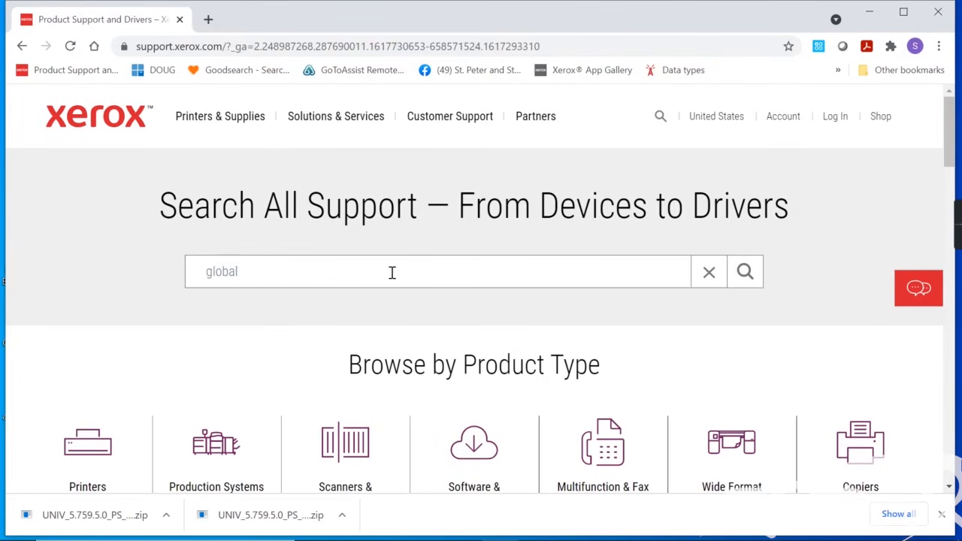
key(Return)
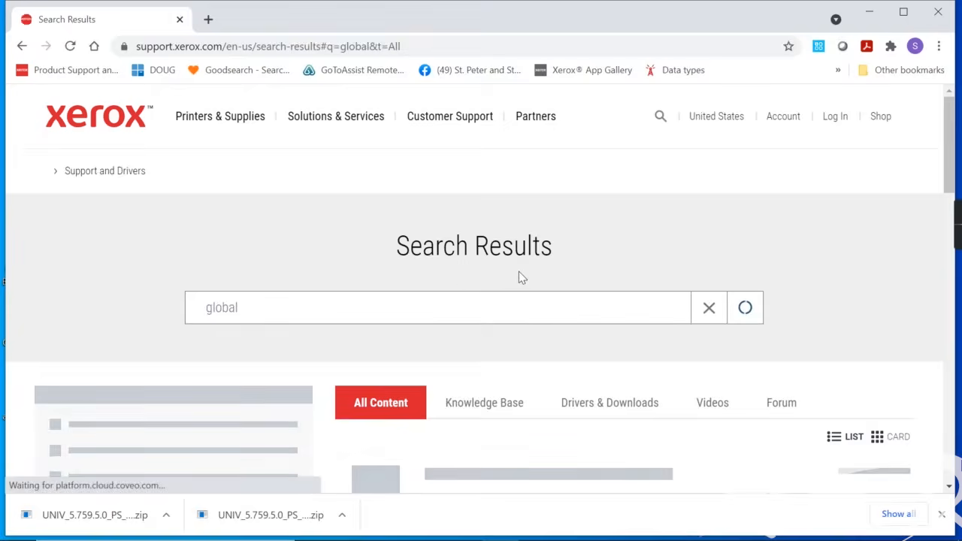
scroll(518, 276, down, 2)
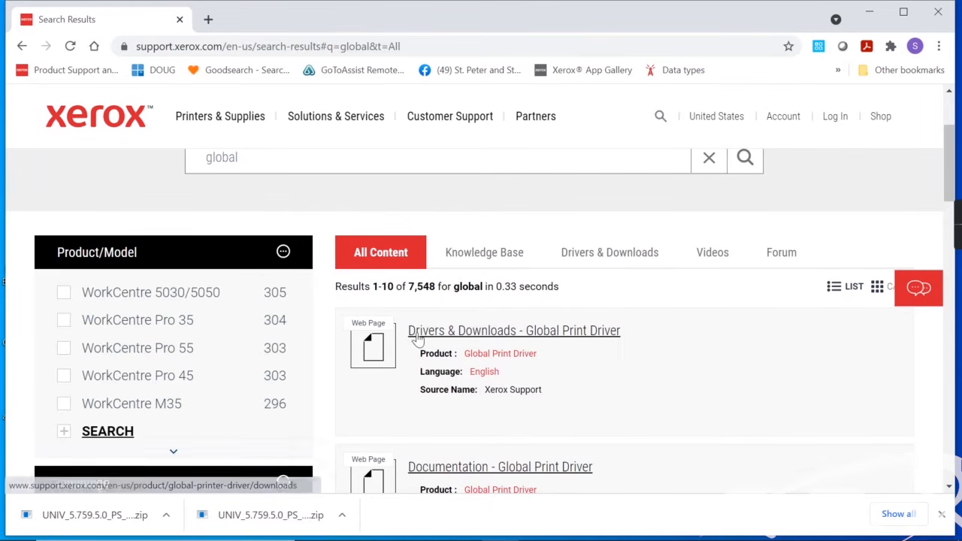
Accept the terms and save the V3 PostScript Global Print Driver zip to Downloads.
click(482, 336)
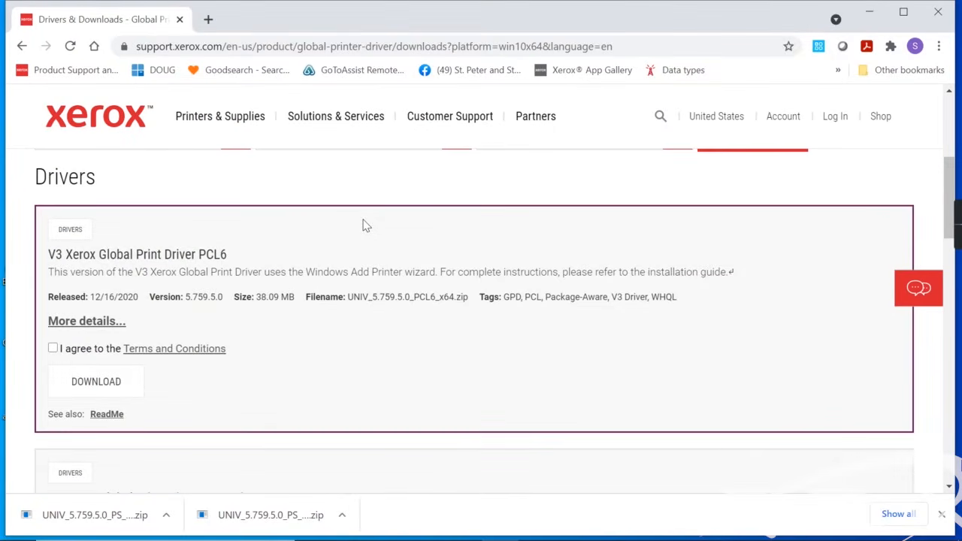
scroll(366, 226, down, 2)
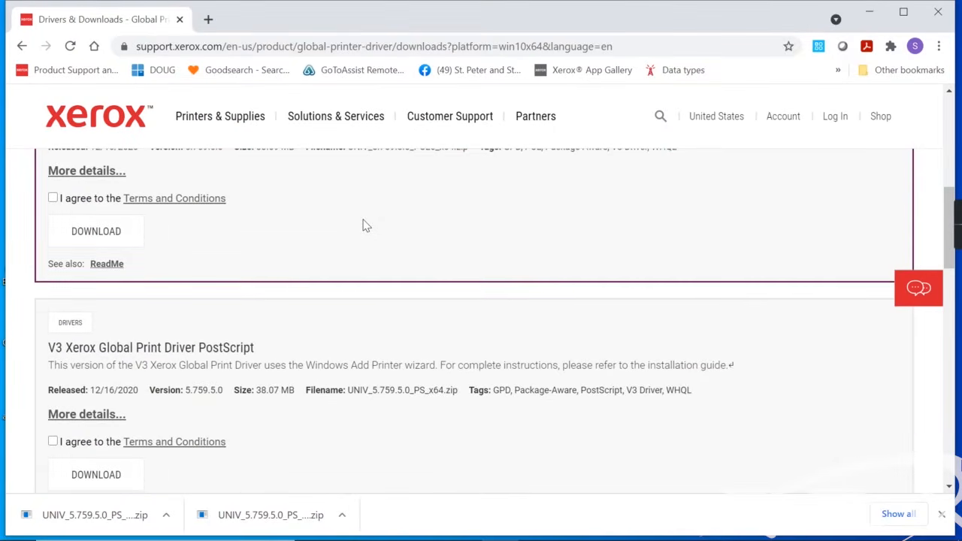
scroll(366, 225, down, 1)
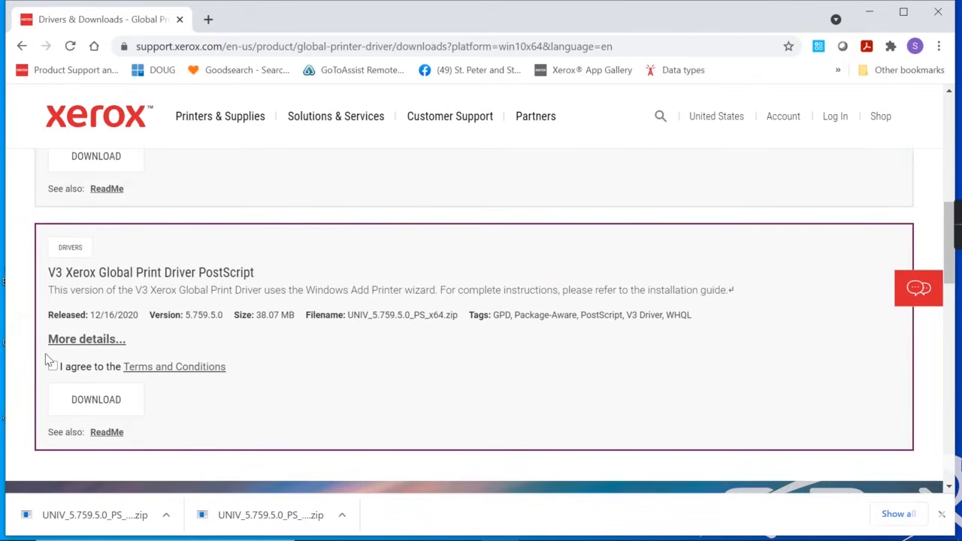
click(52, 367)
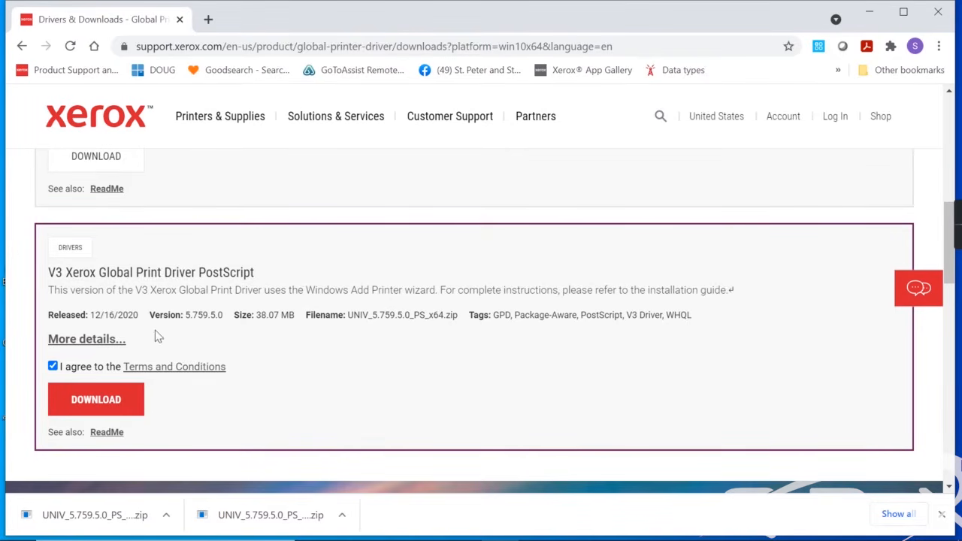
click(89, 401)
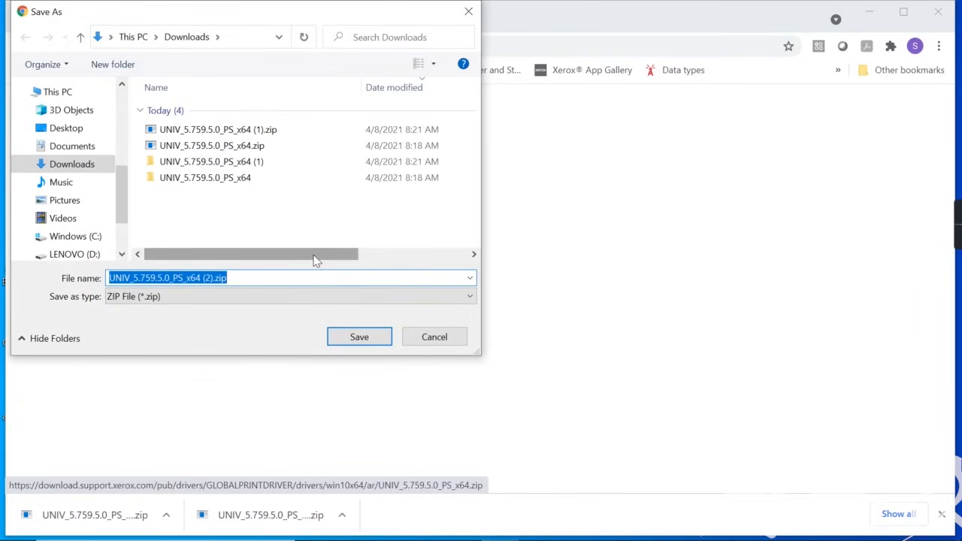
click(374, 338)
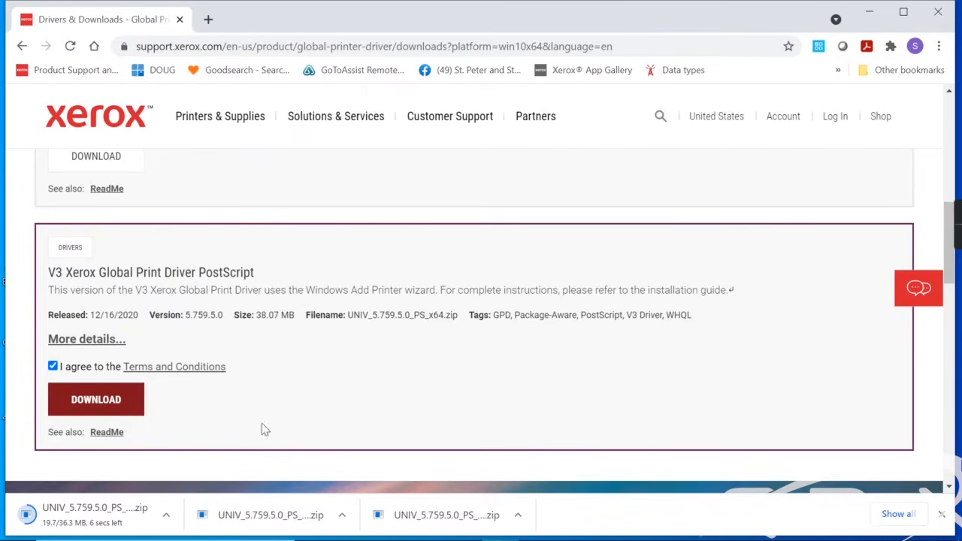
Extract UNIV_5.759.5.0_PS_x64 (2).zip with 7-Zip in Downloads, then clear windows to the desktop.
right_click(83, 514)
click(126, 472)
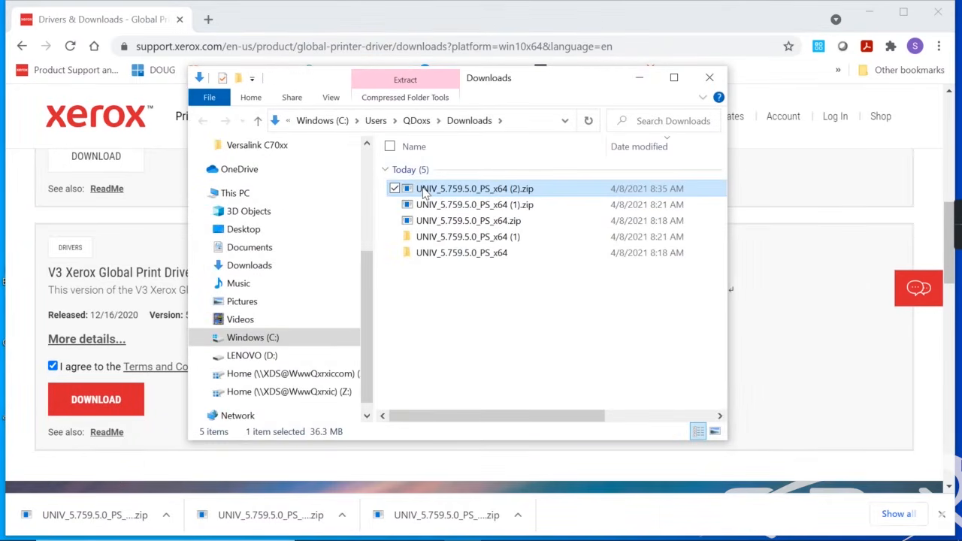
right_click(425, 193)
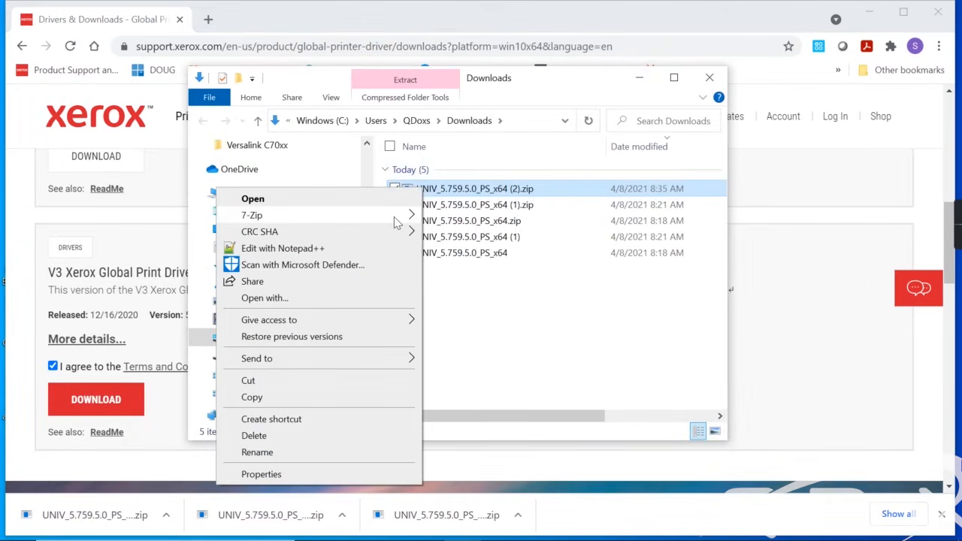
mouse_move(398, 217)
click(487, 253)
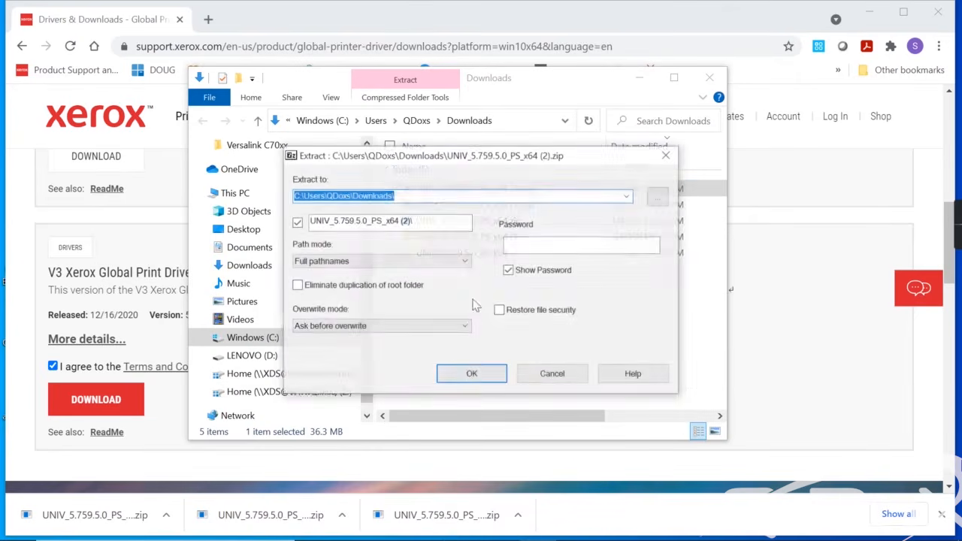
click(468, 369)
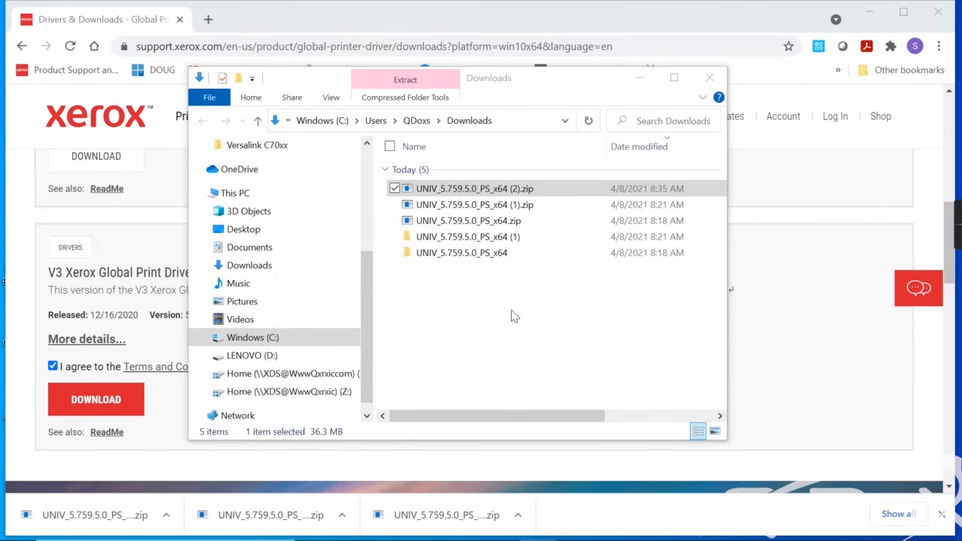
click(706, 79)
click(872, 13)
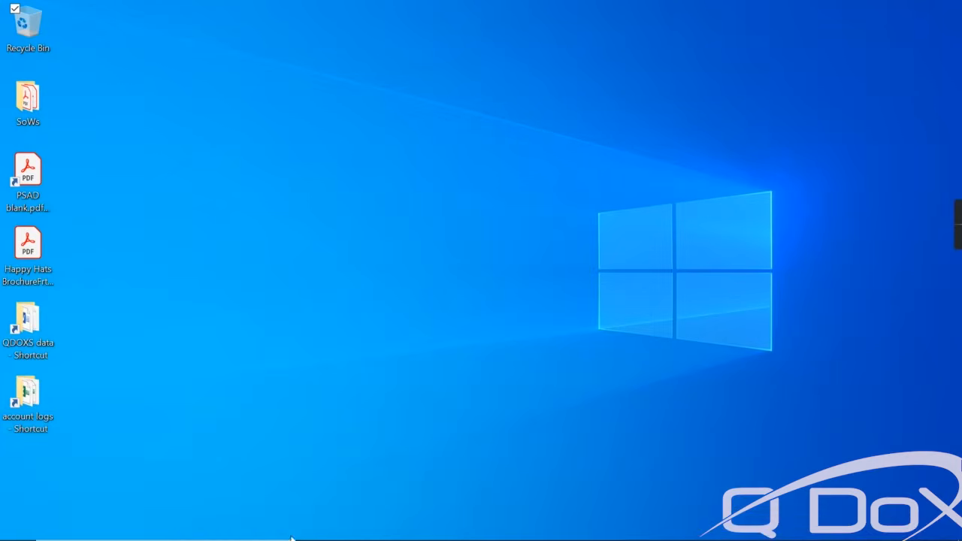
Launch Control Panel from the taskbar search and go to Devices and Printers.
click(182, 530)
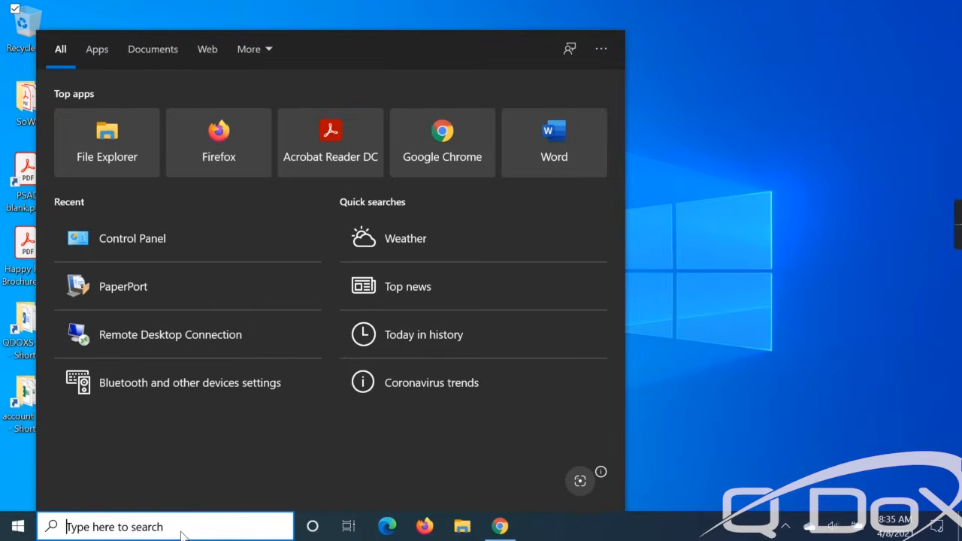
text(control pane)
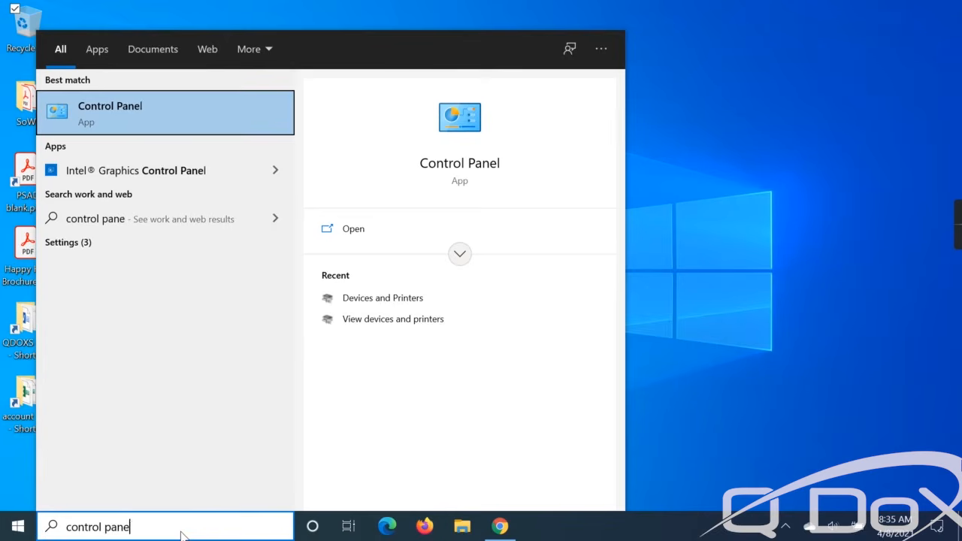
key(Return)
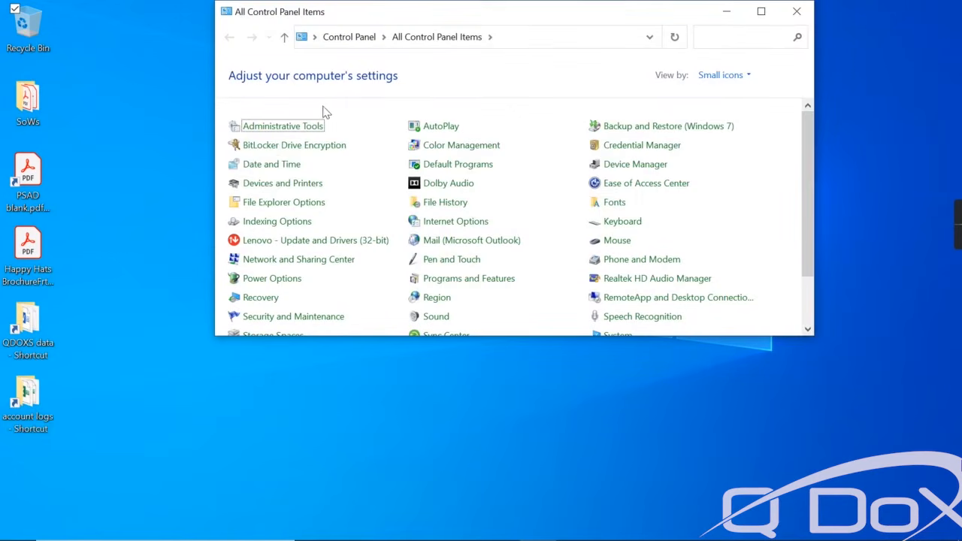
click(266, 186)
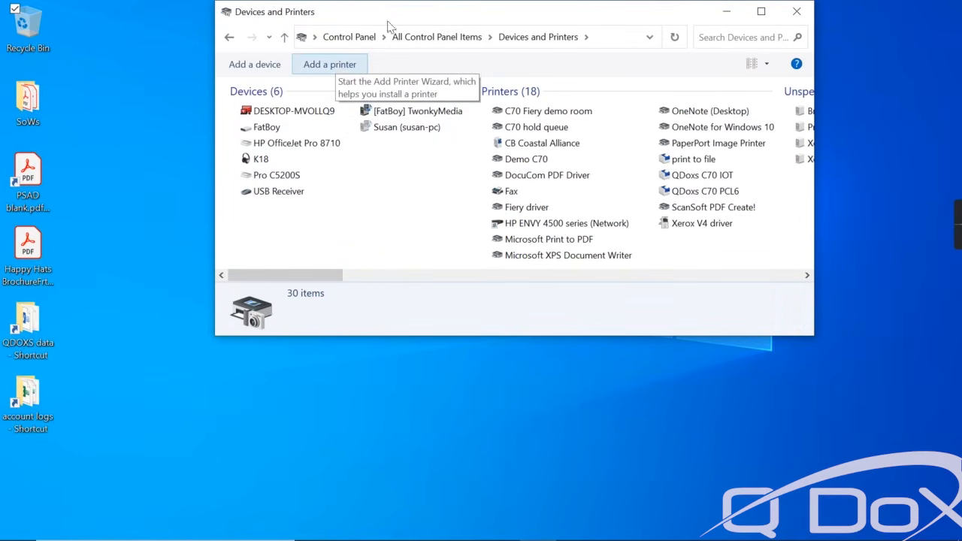
drag(363, 13, 350, 46)
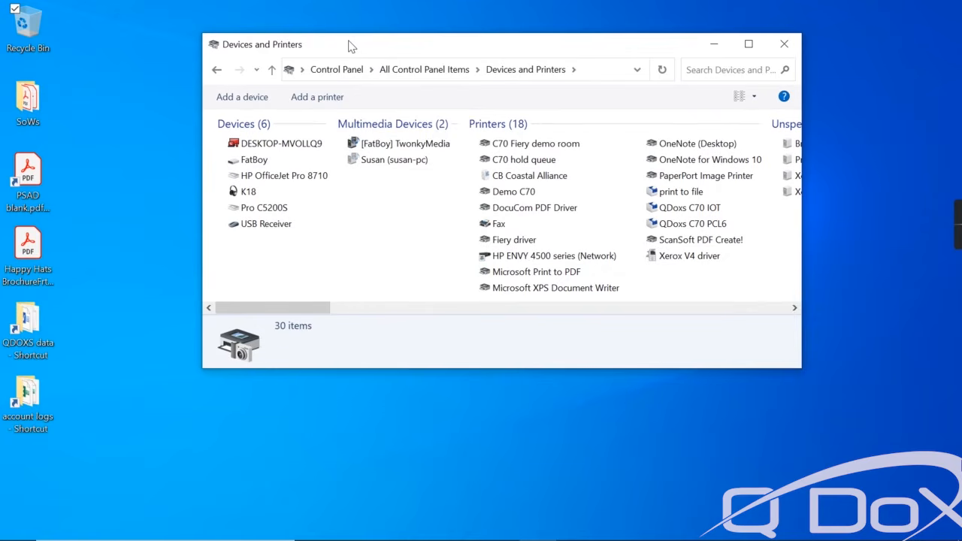
Start Add a printer, mark it unlisted, and choose a local printer with manual settings.
click(320, 107)
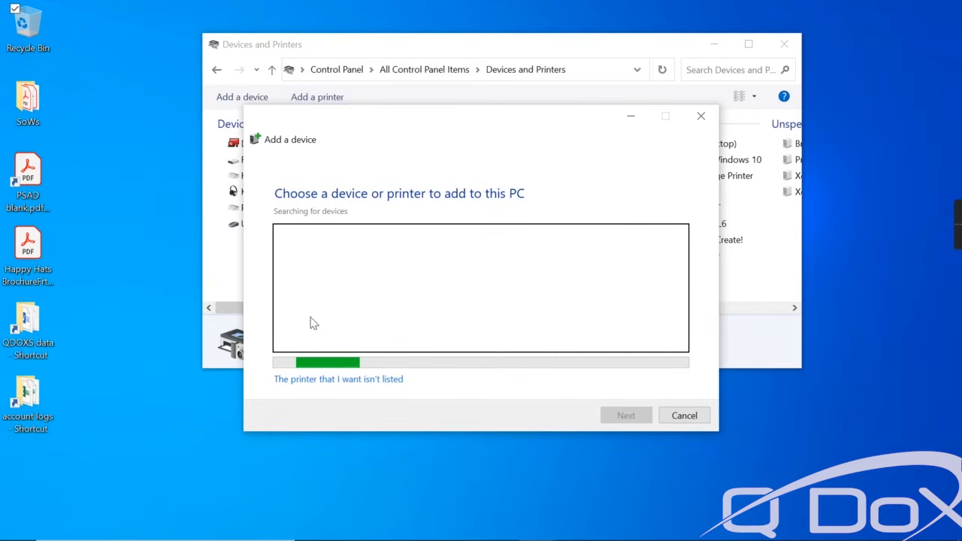
click(324, 381)
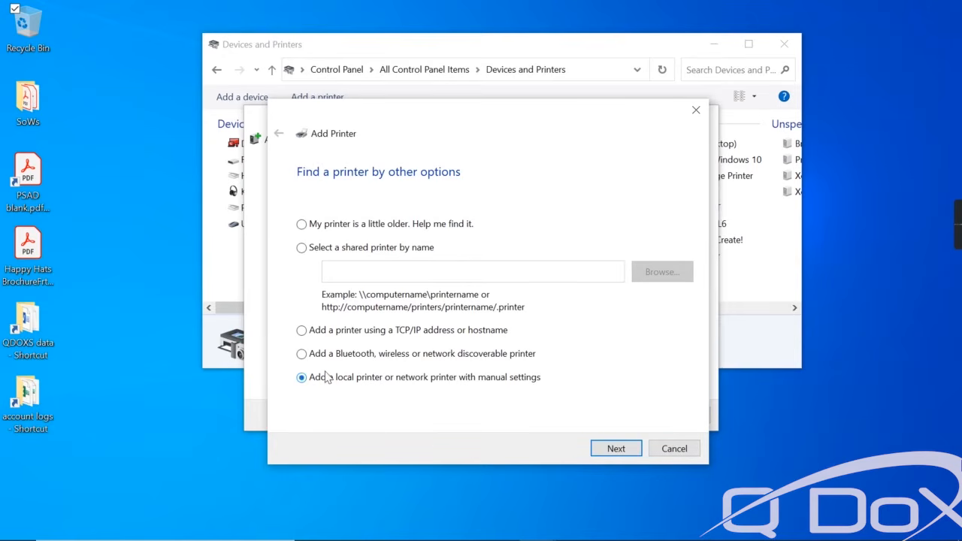
click(612, 451)
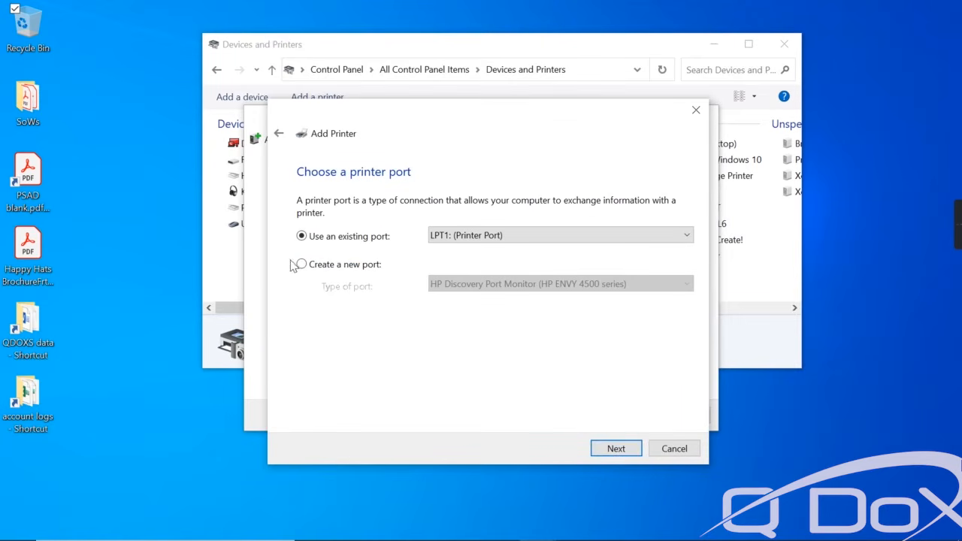
Create a new Standard TCP/IP port at 192.168.1.38 and let the wizard detect it.
click(332, 269)
click(440, 285)
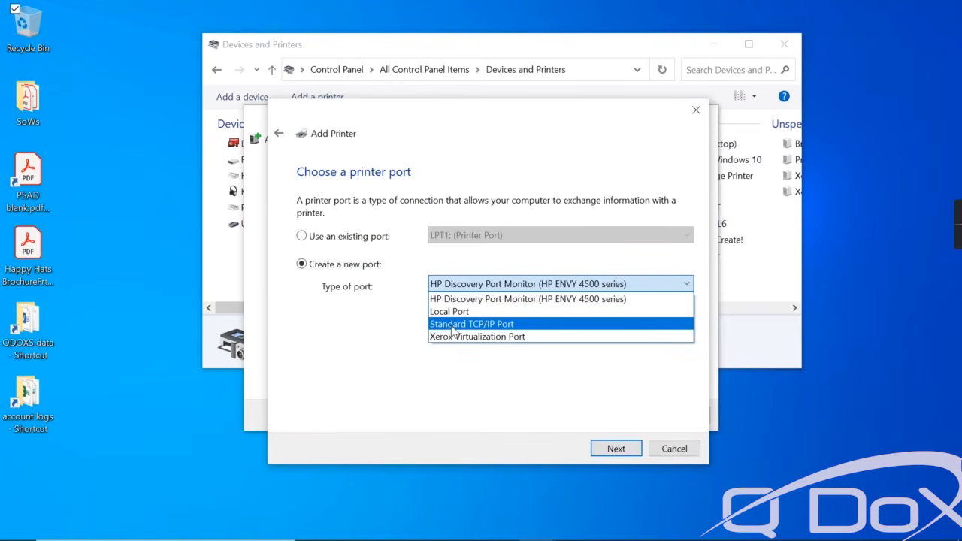
click(453, 329)
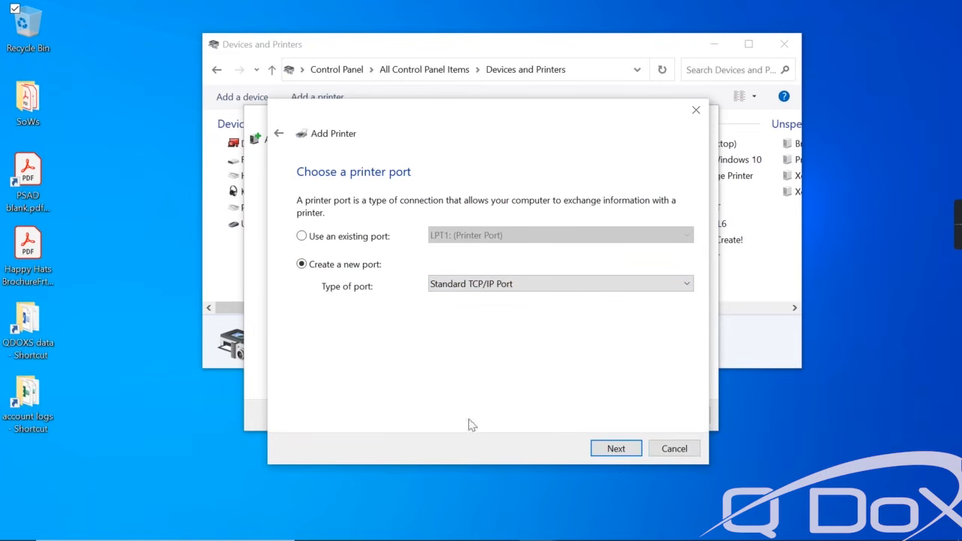
click(616, 450)
text(192.168.1.38)
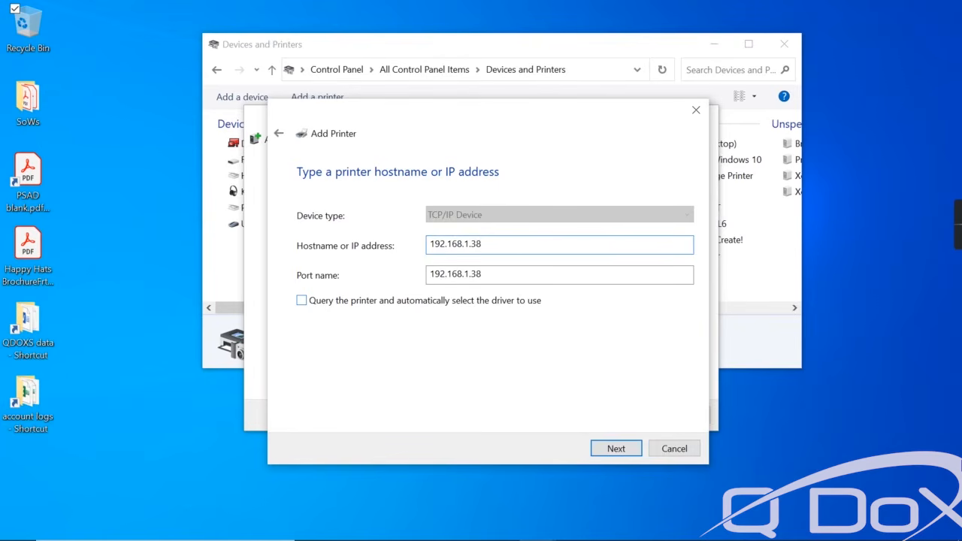
click(303, 301)
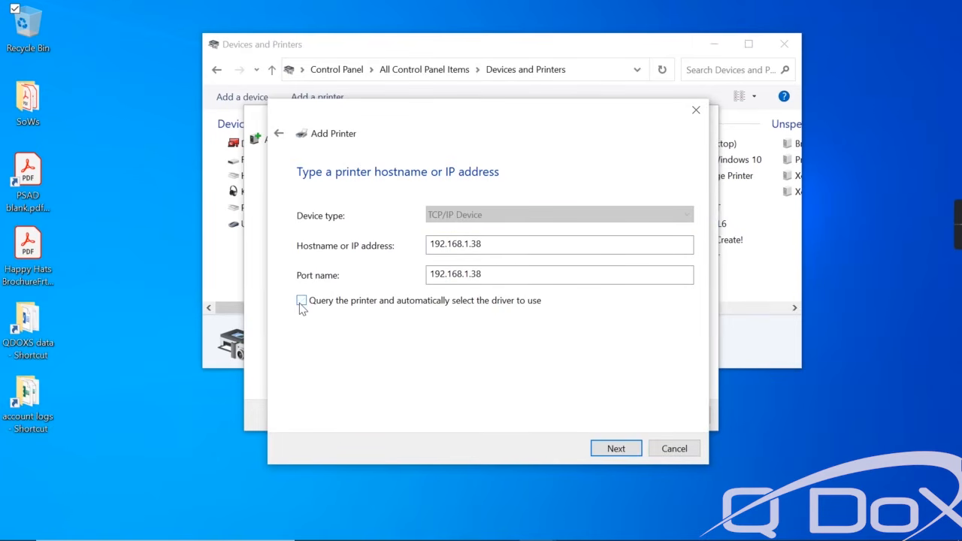
click(615, 449)
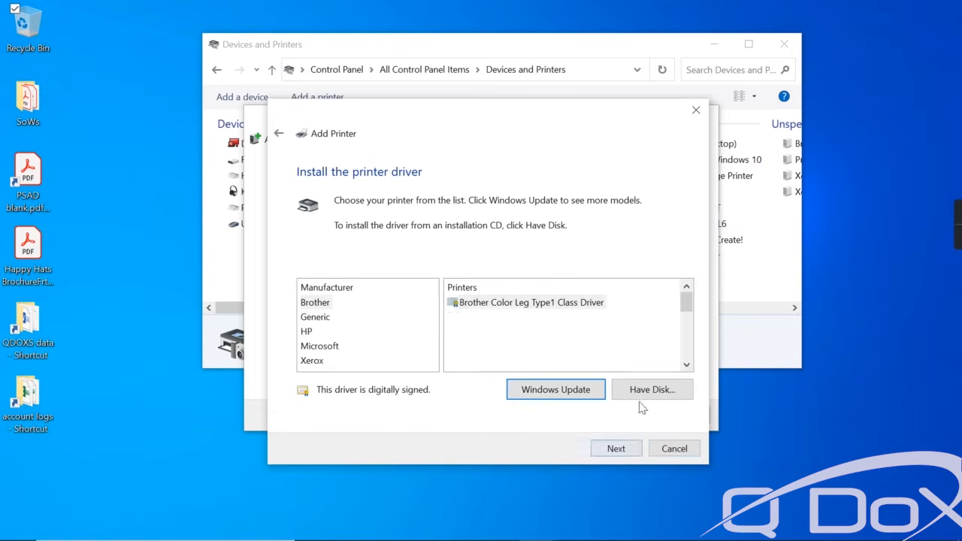
Use Have Disk to load x3UNIVP.inf from Downloads > UNIV_5.759.5.0_PS_x64 (2) > UNIV_5.759.5.0_PS_x64_Driver.inf.
click(651, 390)
click(626, 362)
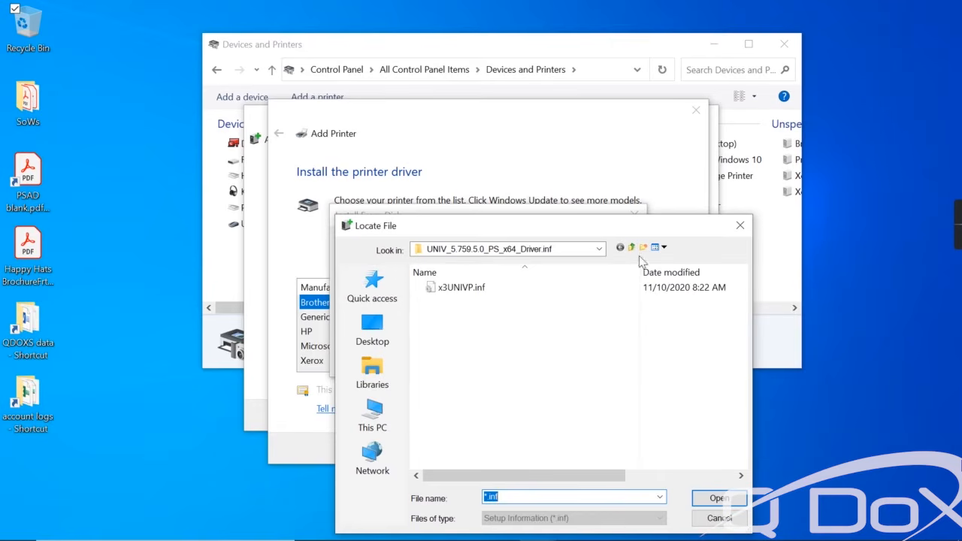
click(601, 249)
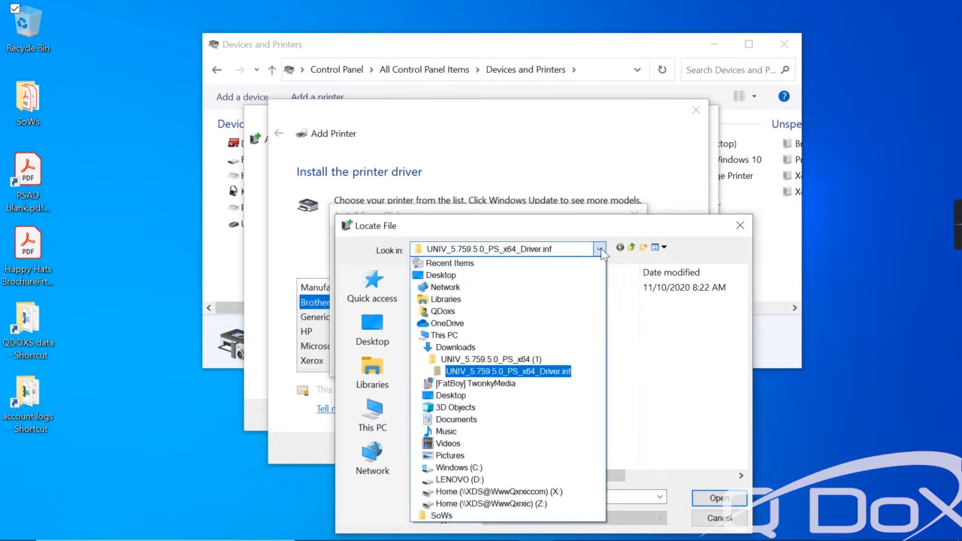
key(Escape)
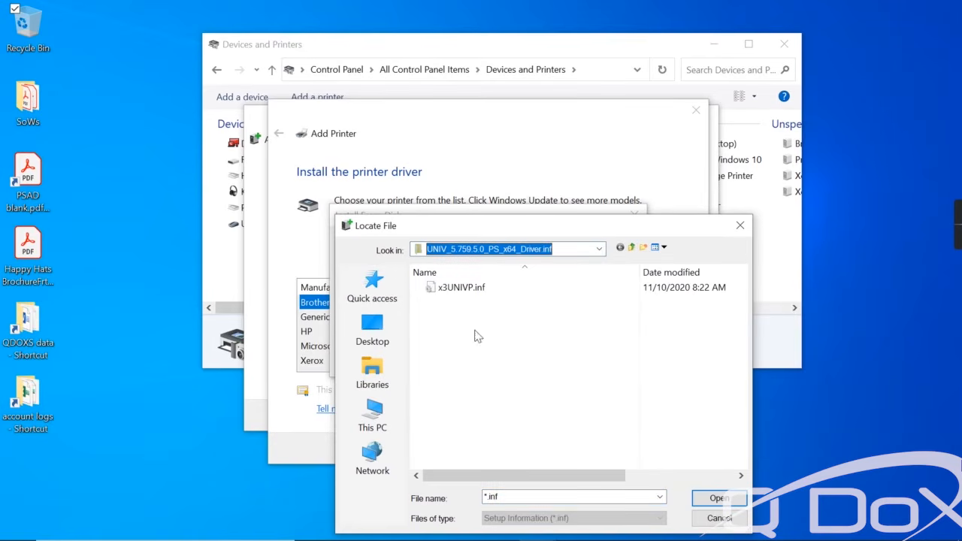
click(599, 250)
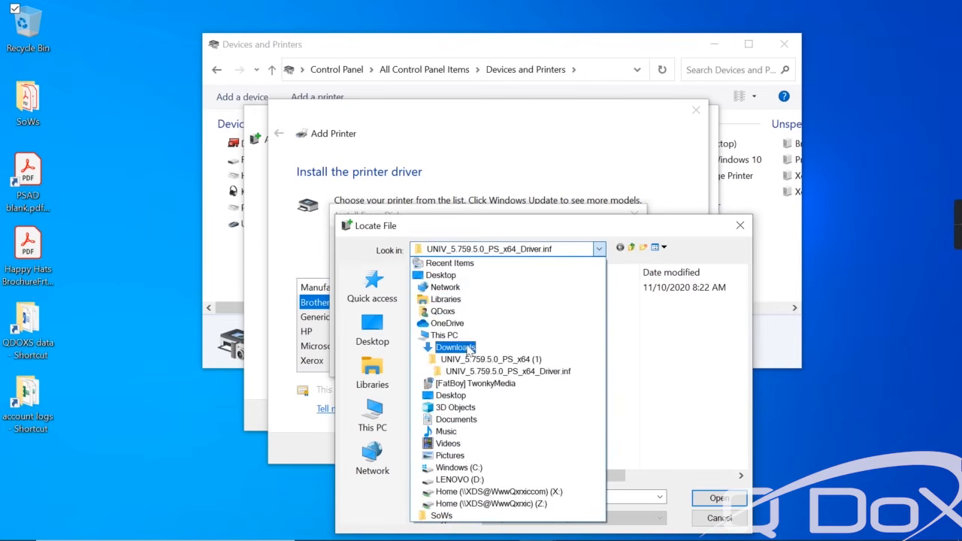
click(467, 350)
double_click(472, 302)
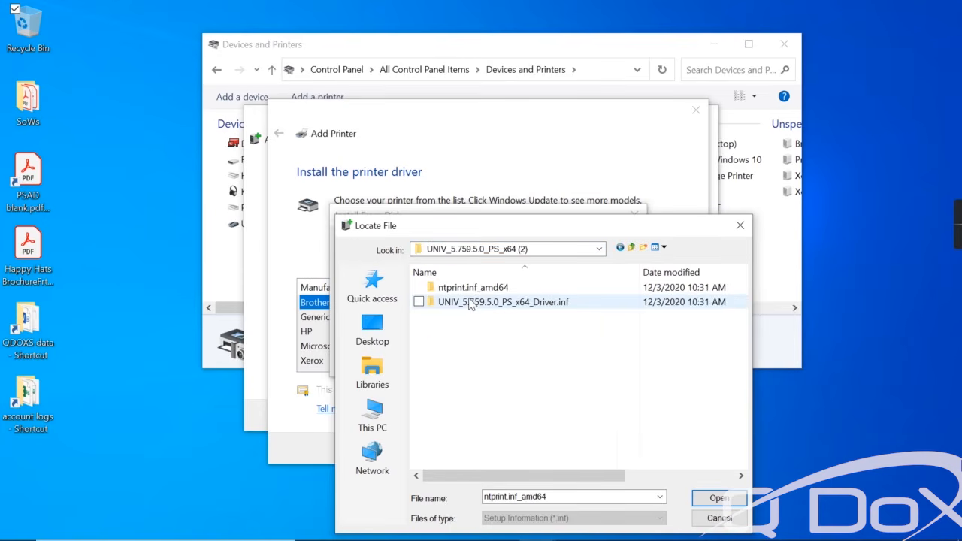
double_click(470, 302)
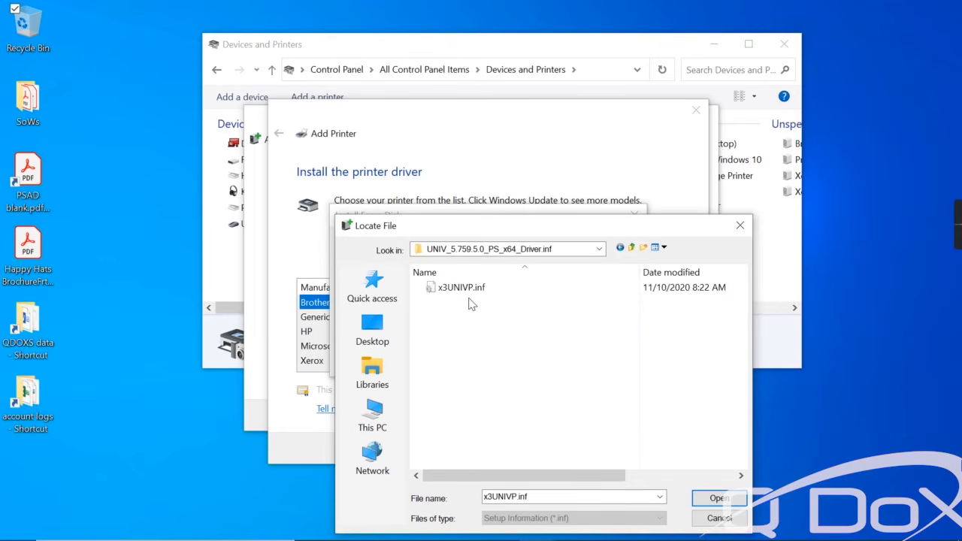
double_click(466, 292)
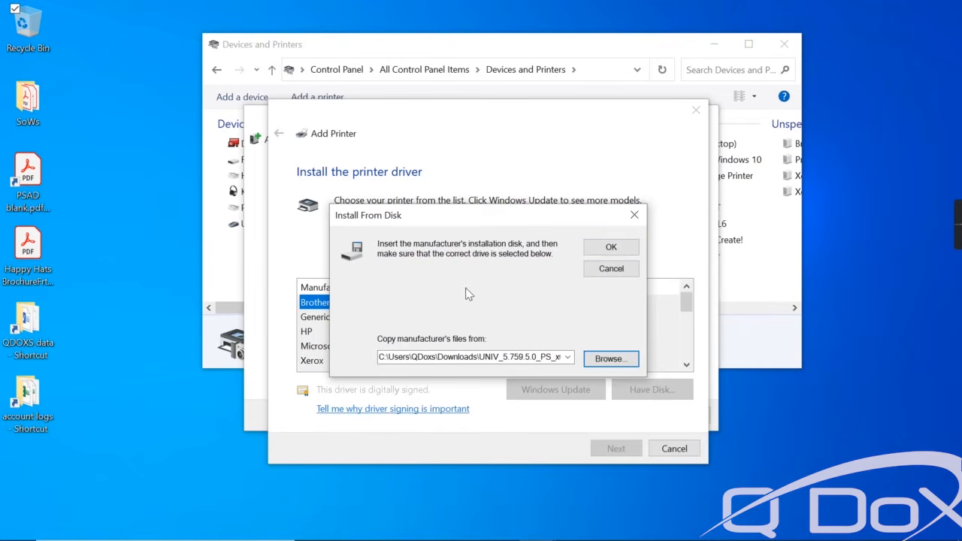
click(608, 250)
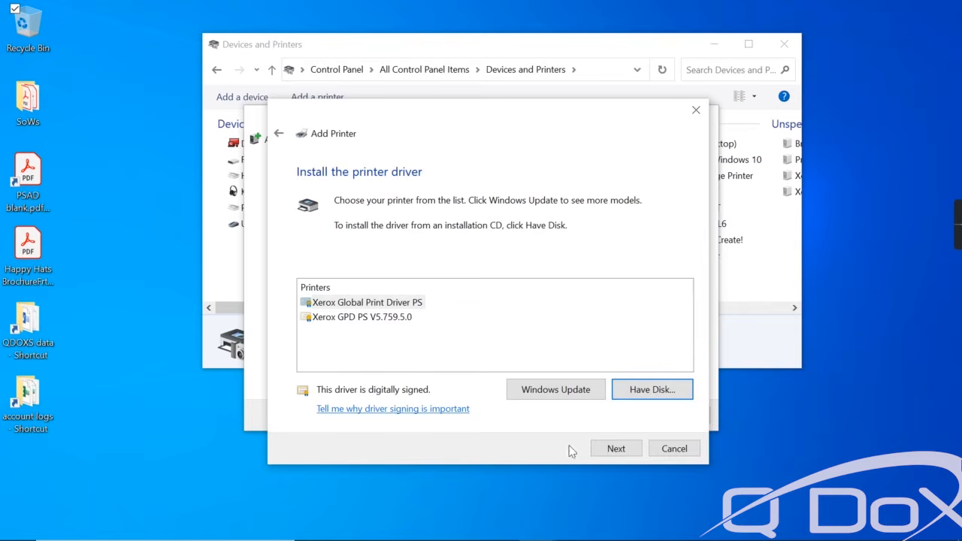
Replace the current driver, name the printer 'Xerox C8055', keep it unshared, and finish.
click(612, 449)
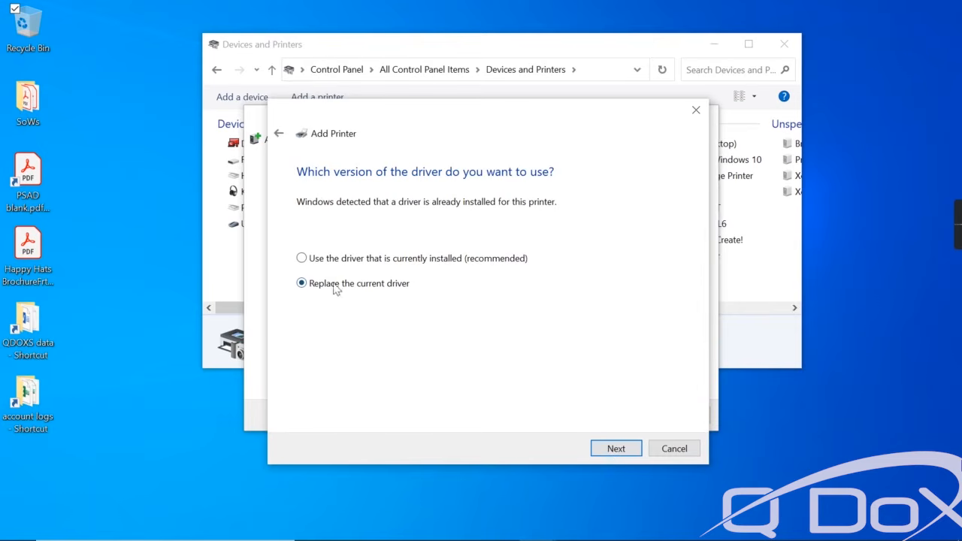
click(612, 448)
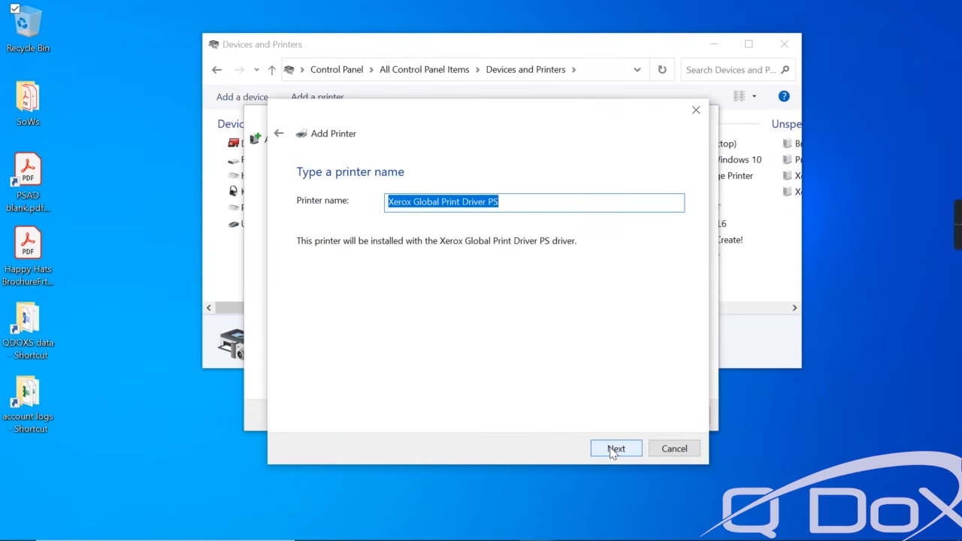
text(Xerox C8055)
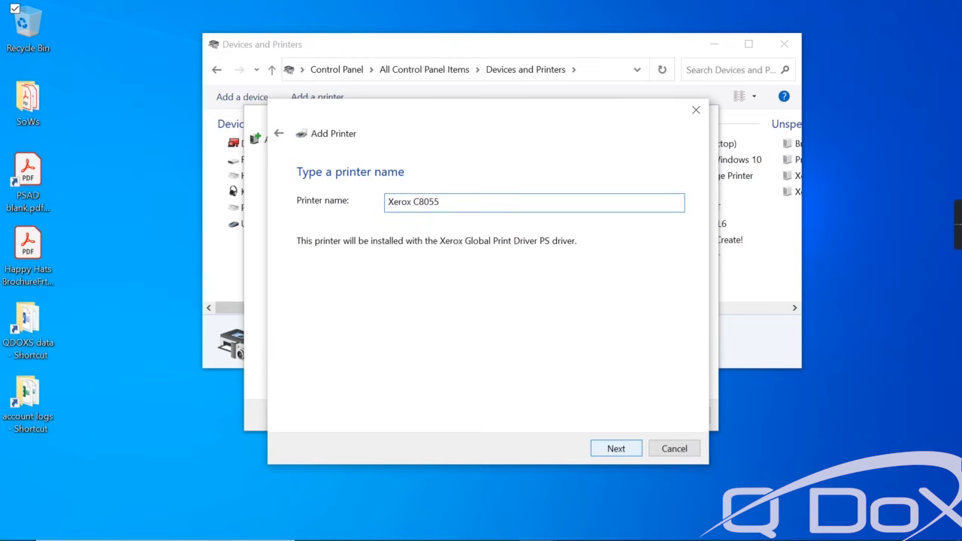
click(622, 450)
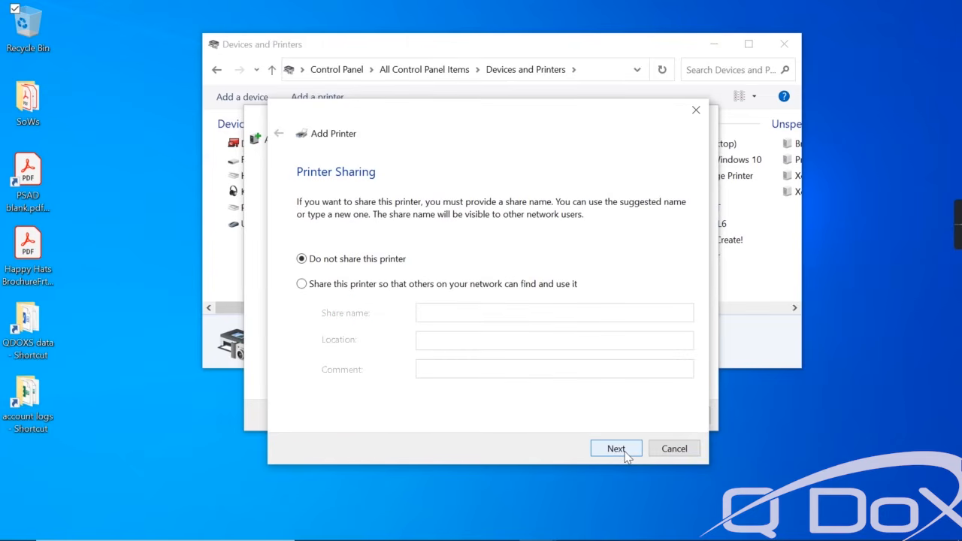
click(616, 449)
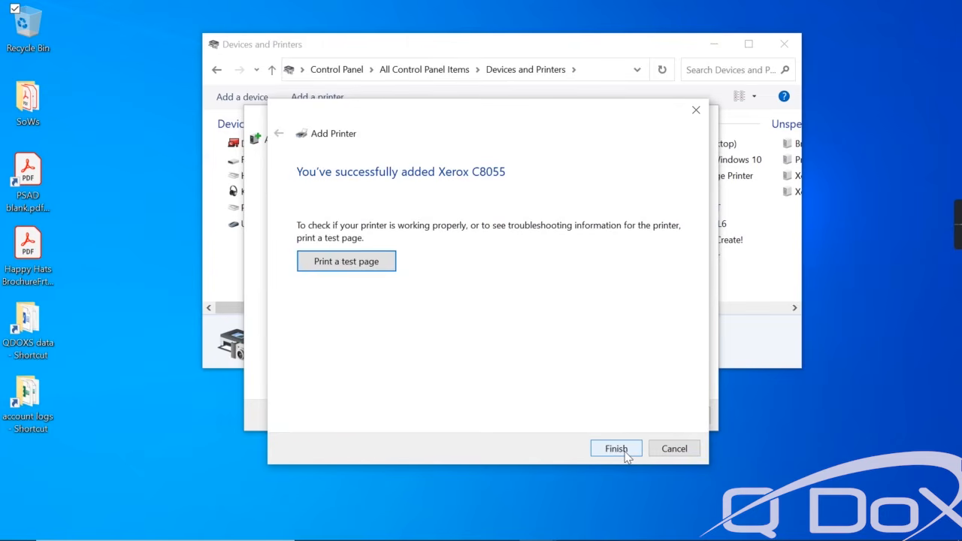
click(616, 448)
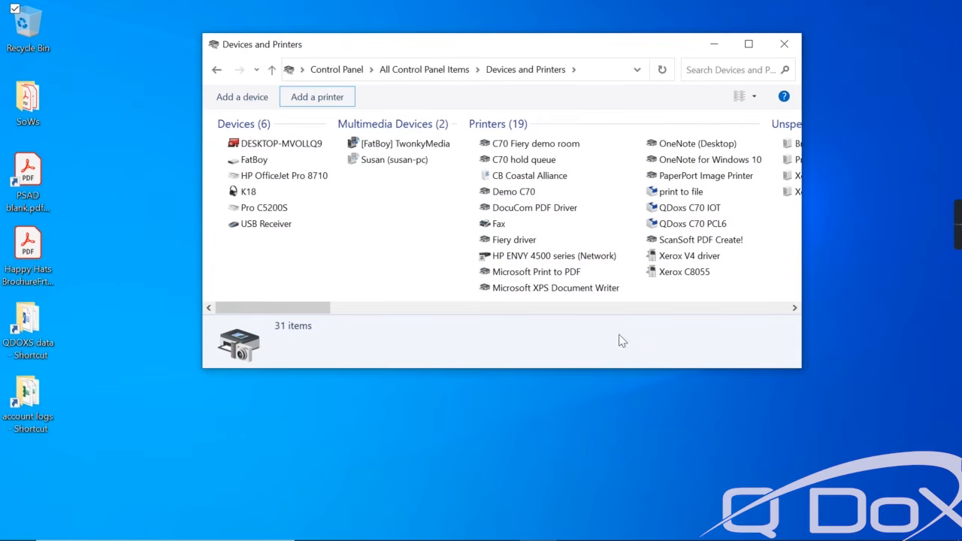
Set Xerox C8055's printing defaults to 1-Sided Print with Black And White Only on.
right_click(678, 278)
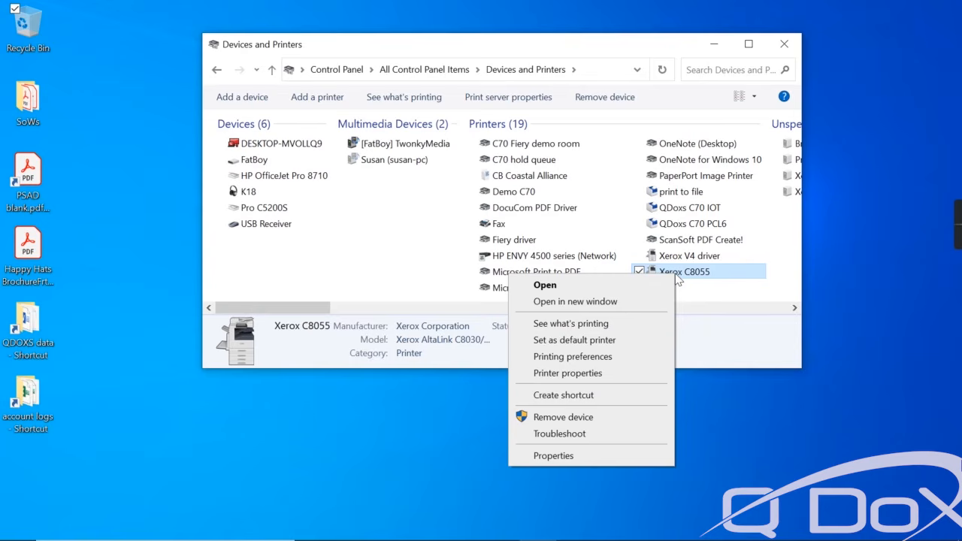
click(577, 373)
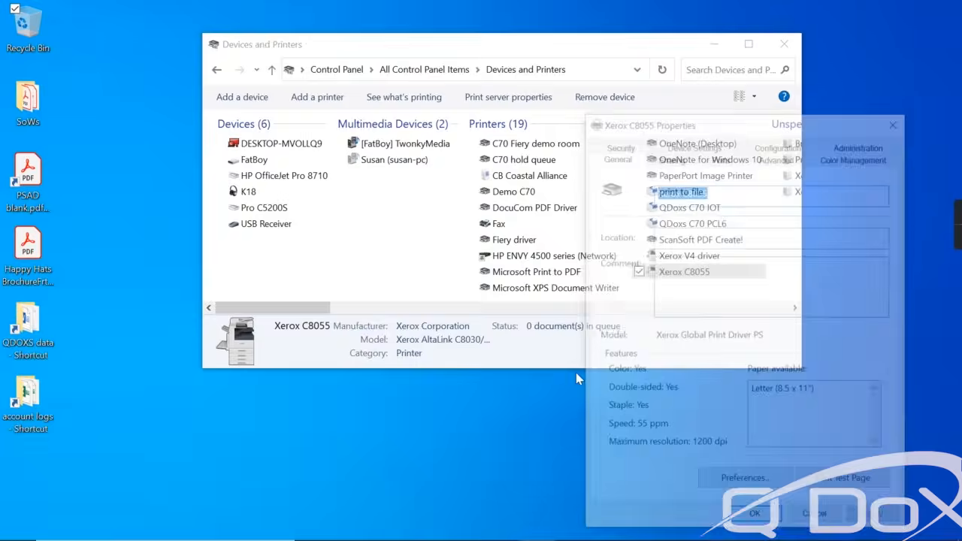
click(788, 159)
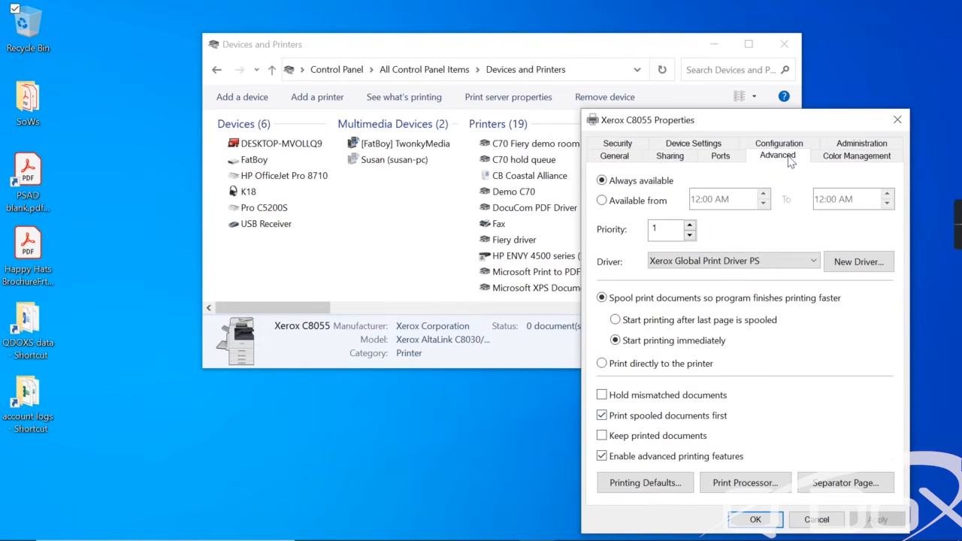
click(629, 489)
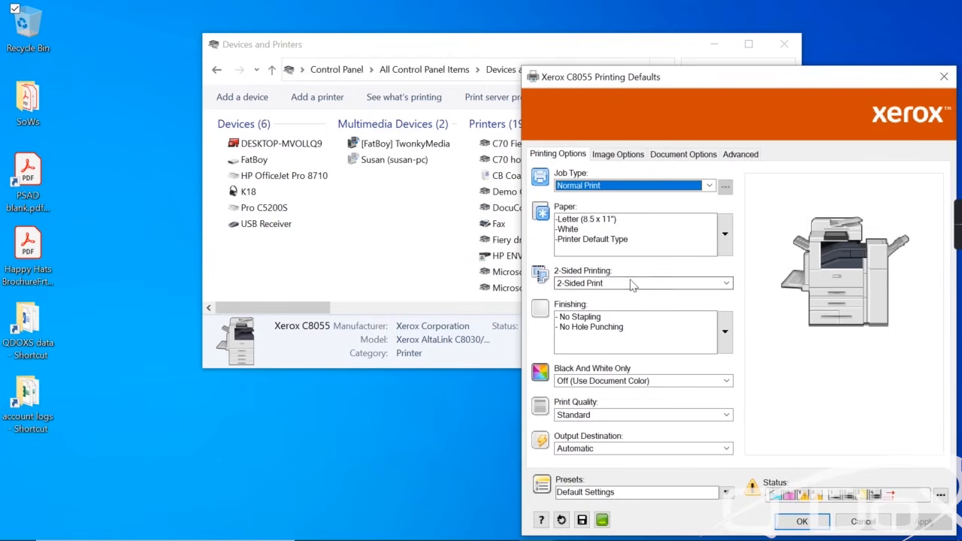
click(610, 284)
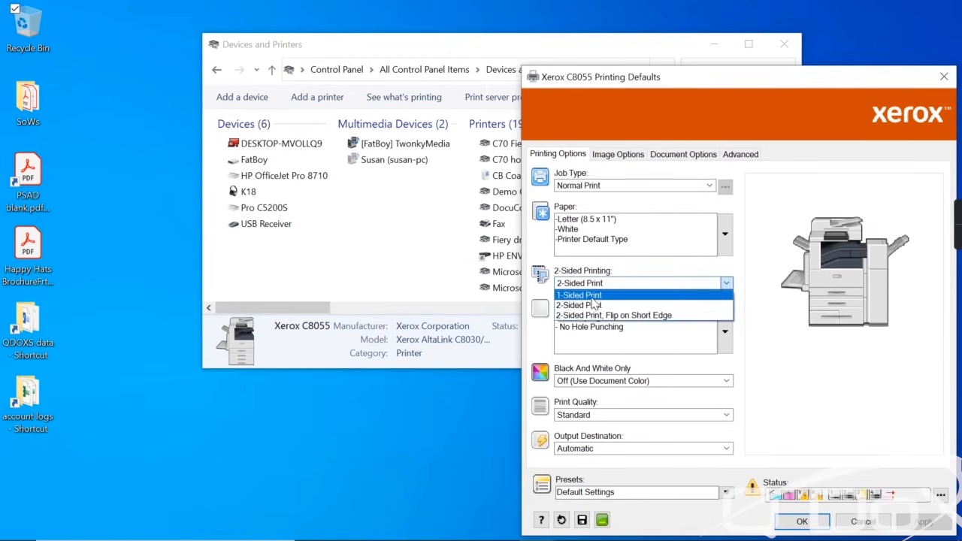
click(592, 297)
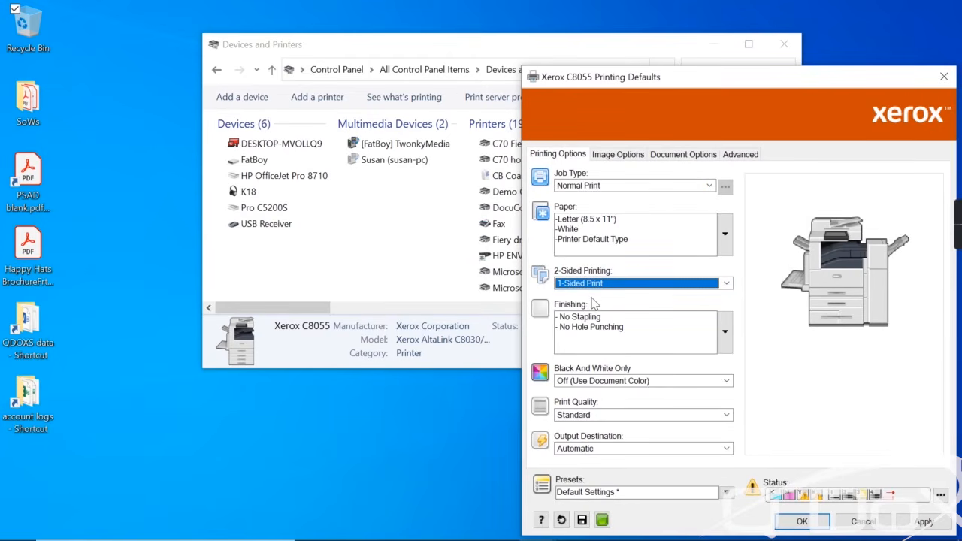
click(603, 383)
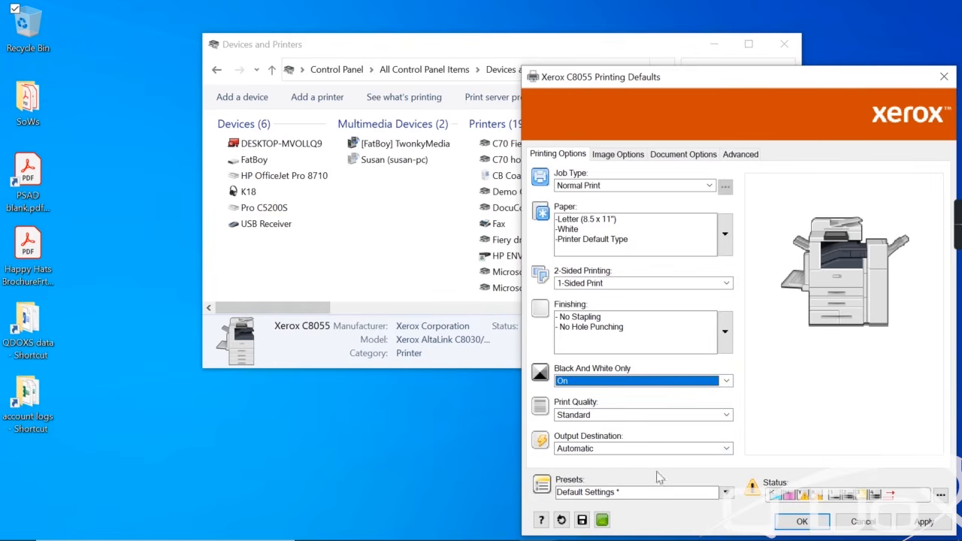
click(911, 519)
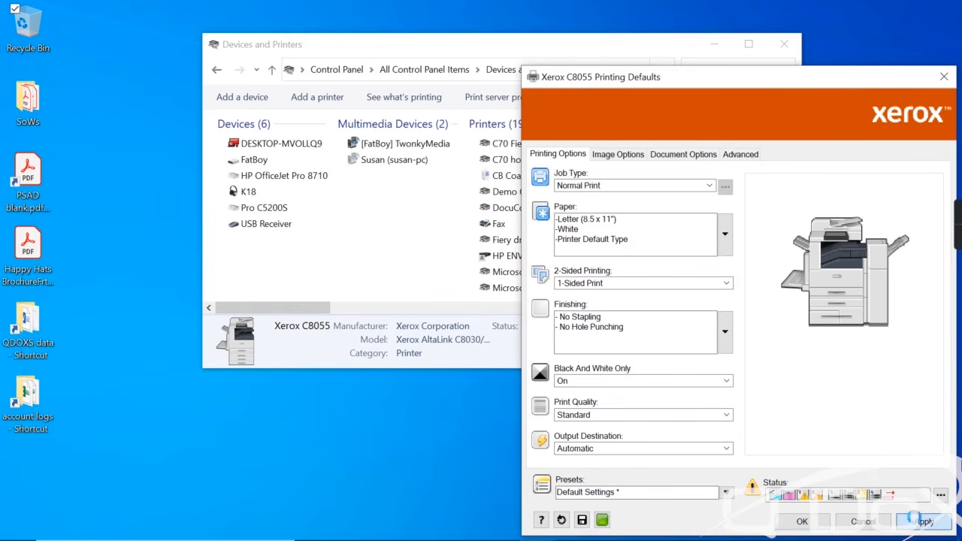
click(801, 521)
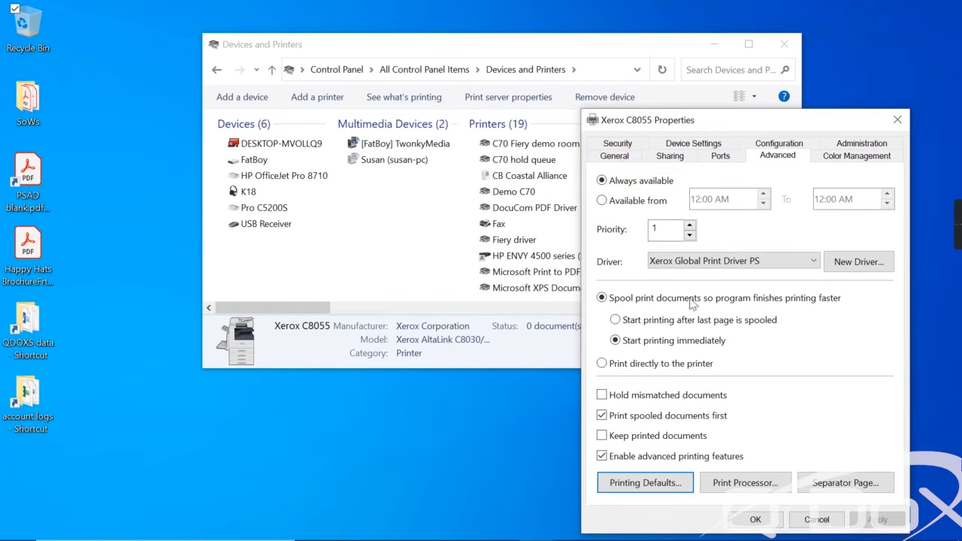
Check the printing preferences from the General tab and reposition the Properties window.
click(617, 157)
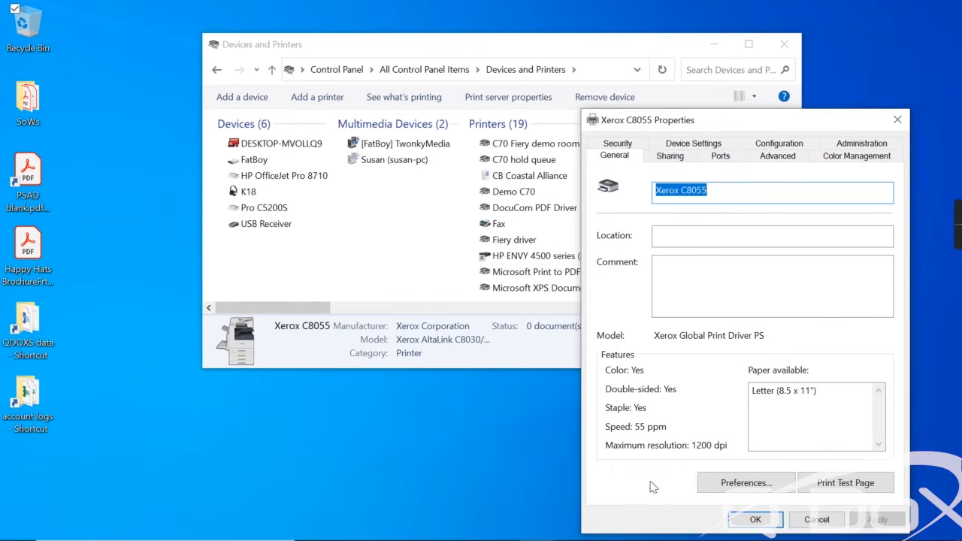
click(740, 484)
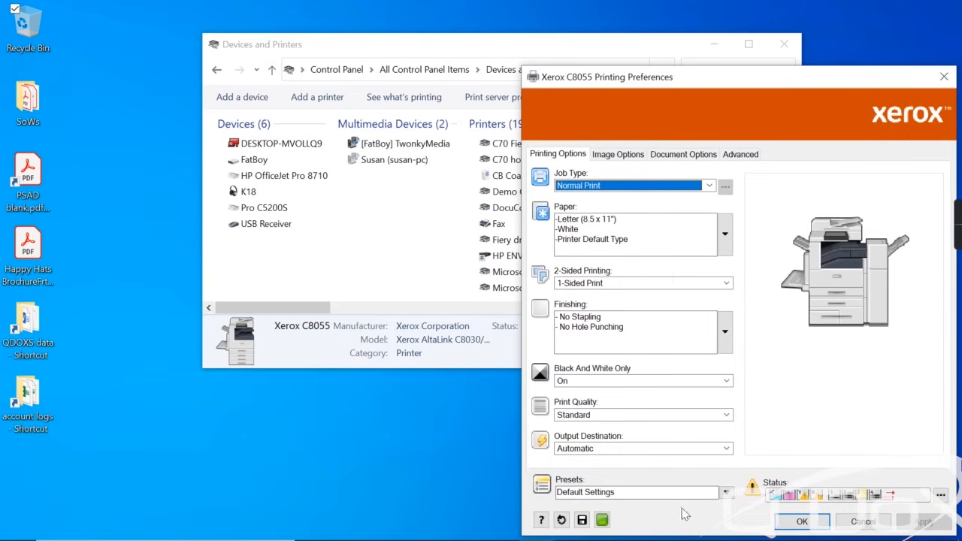
click(806, 522)
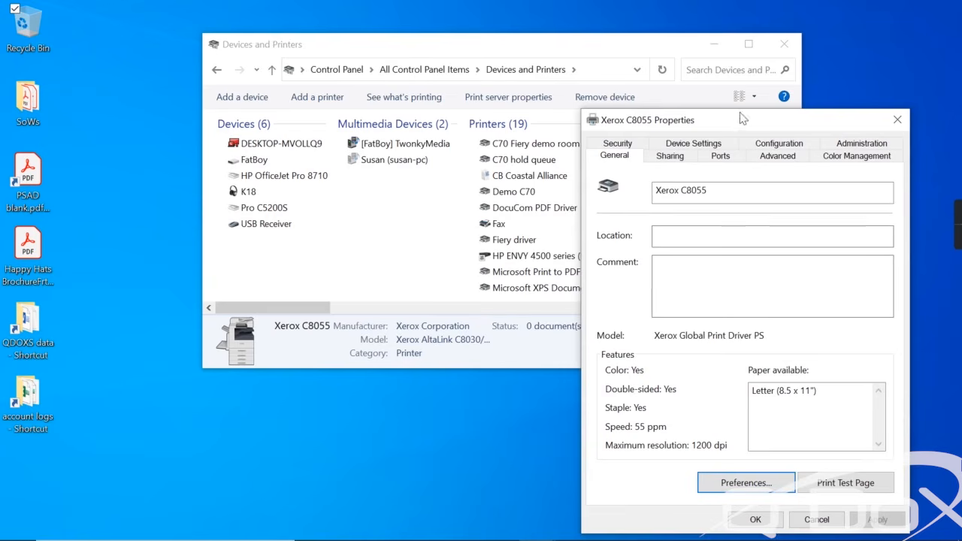
drag(740, 127, 631, 80)
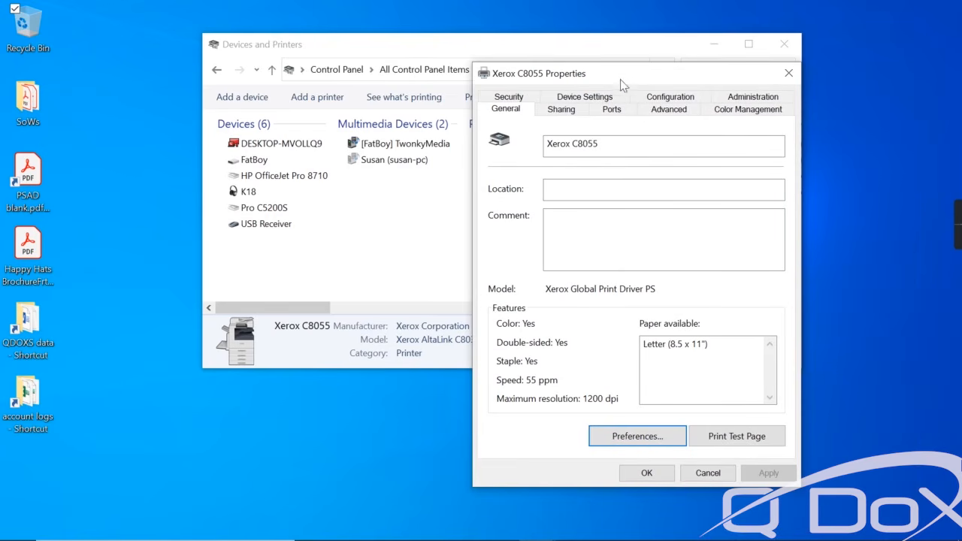
On the Configuration tab, set Remember Last Entered Codes and Mask User ID to Disabled.
click(670, 98)
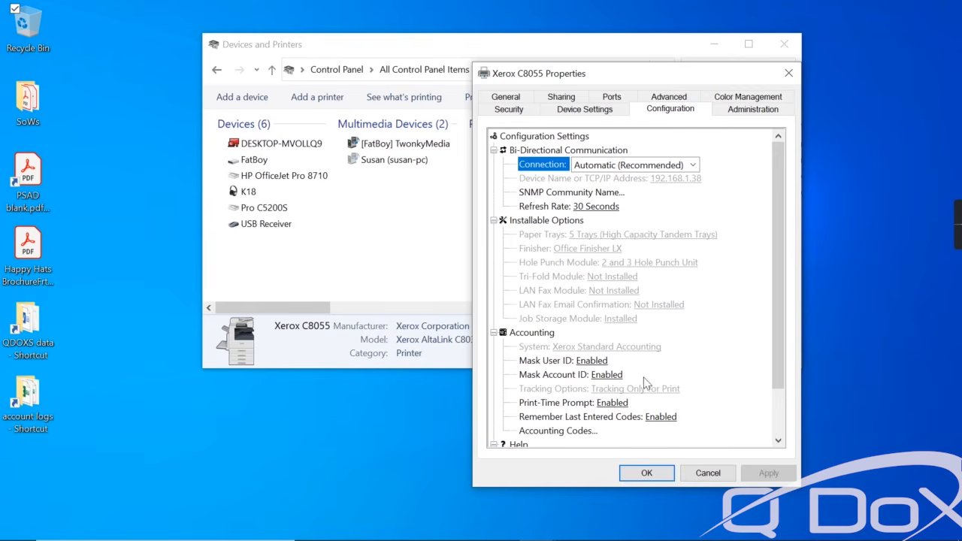
click(658, 418)
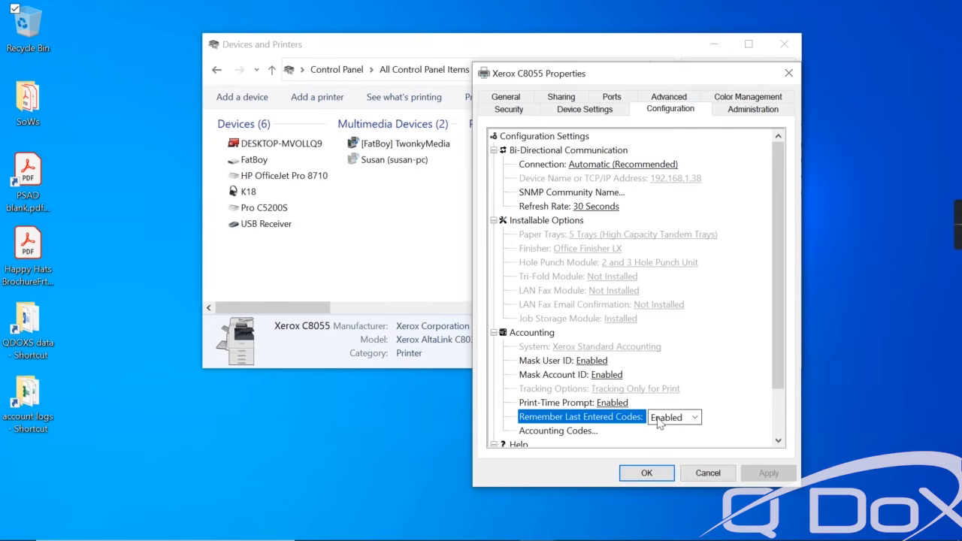
click(684, 417)
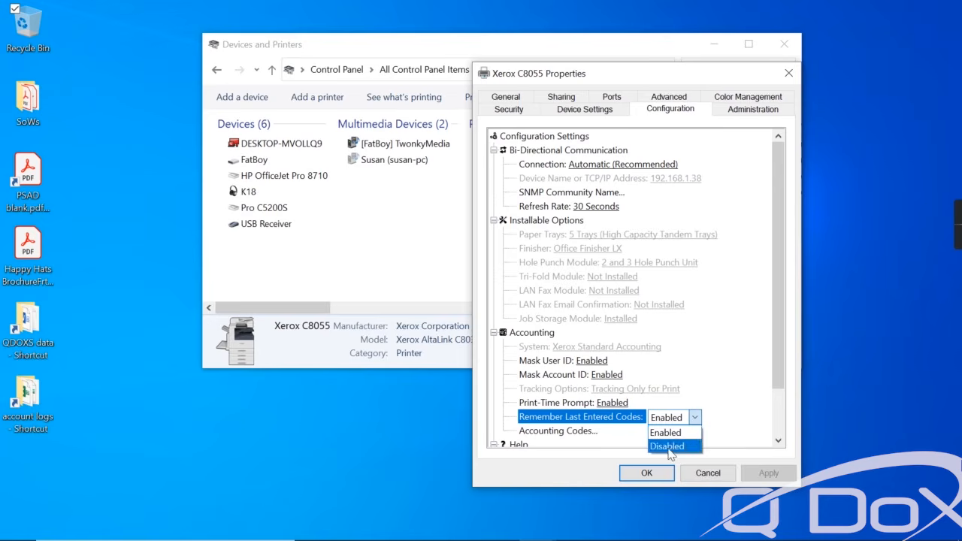
click(673, 446)
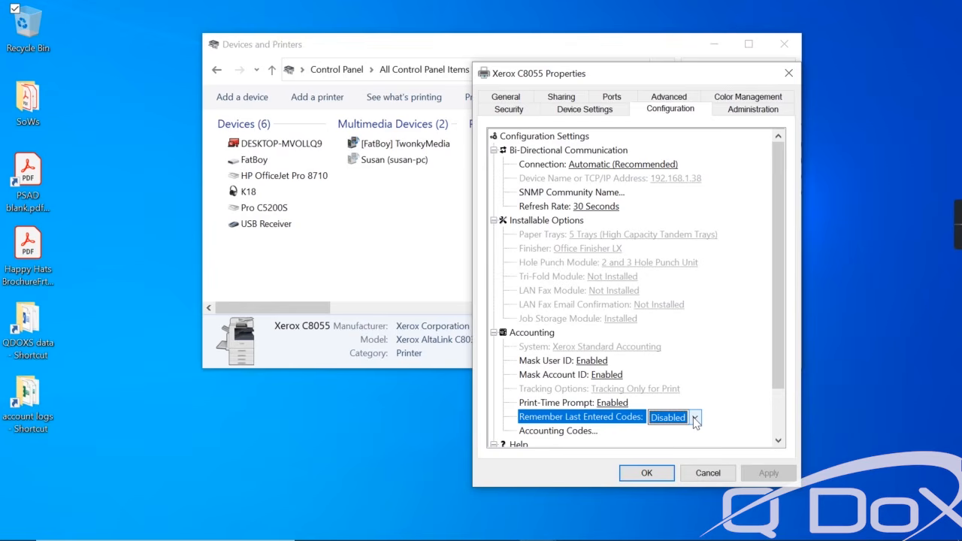
click(601, 362)
click(600, 363)
click(591, 389)
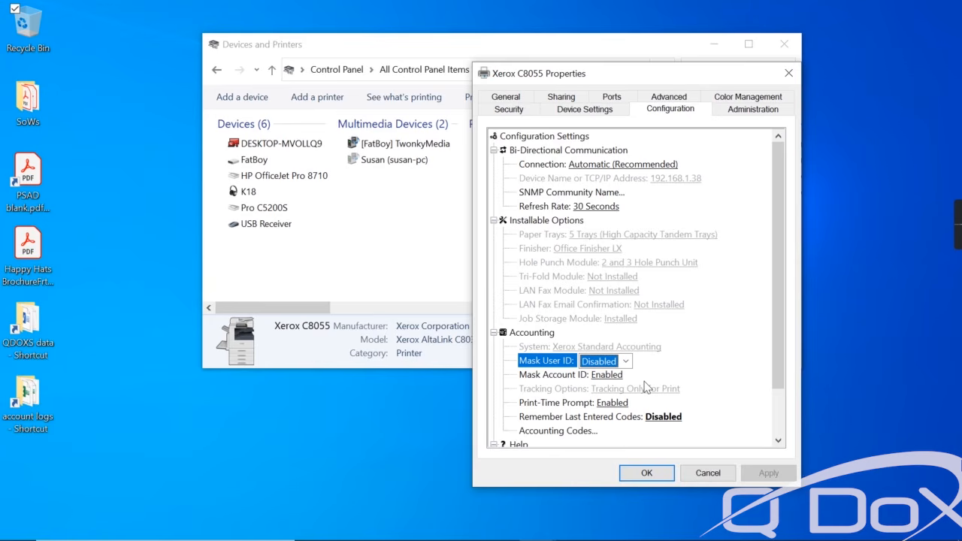
Disable the Accounting Codes Print-Time Prompt, enter the default accounting user ID, and save.
click(589, 436)
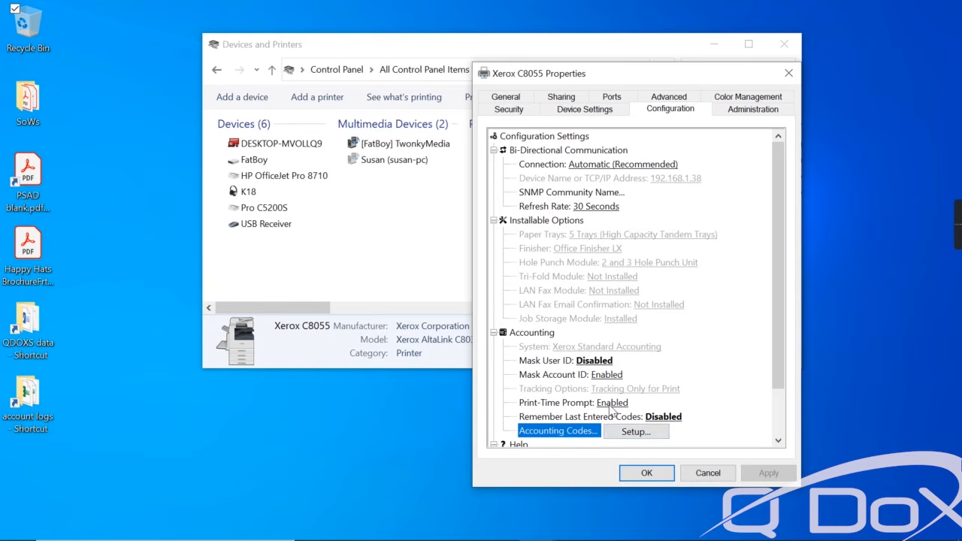
click(610, 405)
click(611, 405)
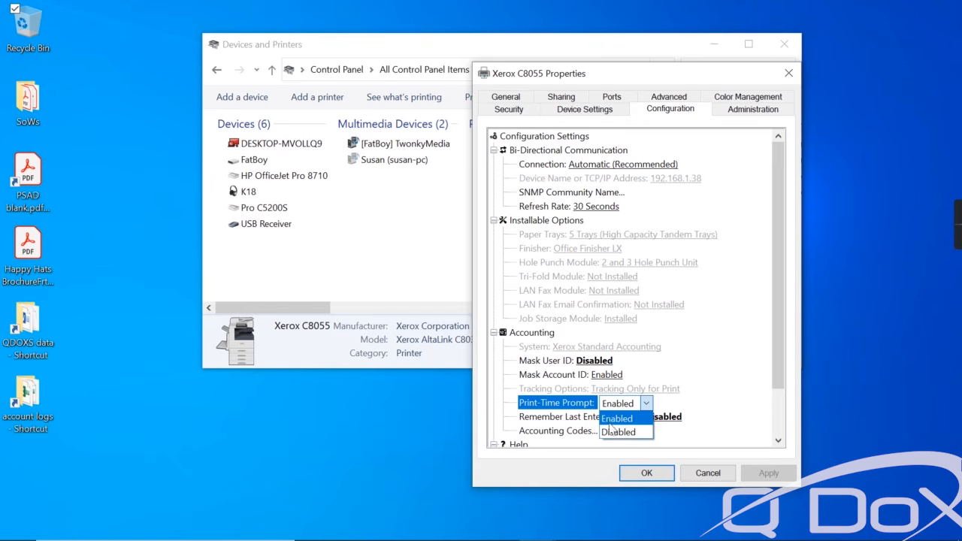
click(614, 433)
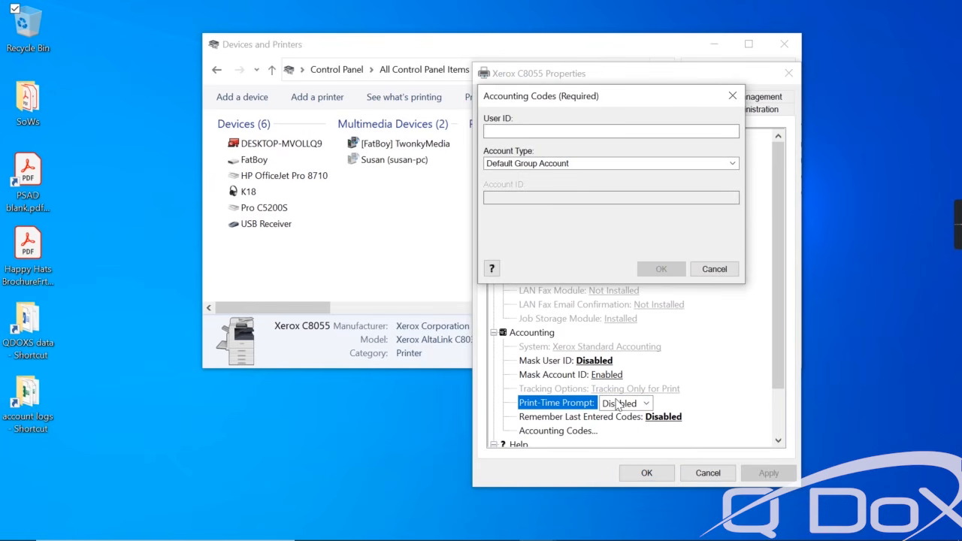
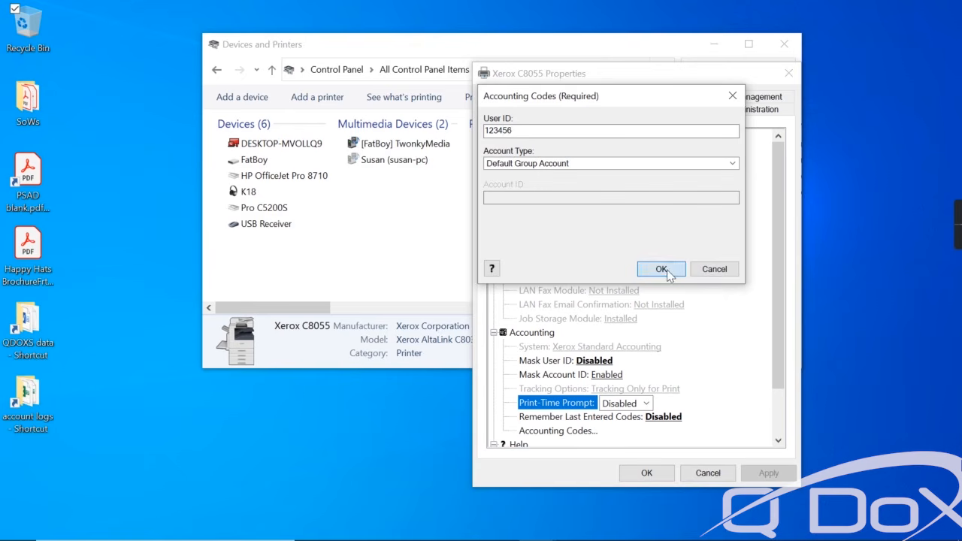
click(662, 269)
click(647, 474)
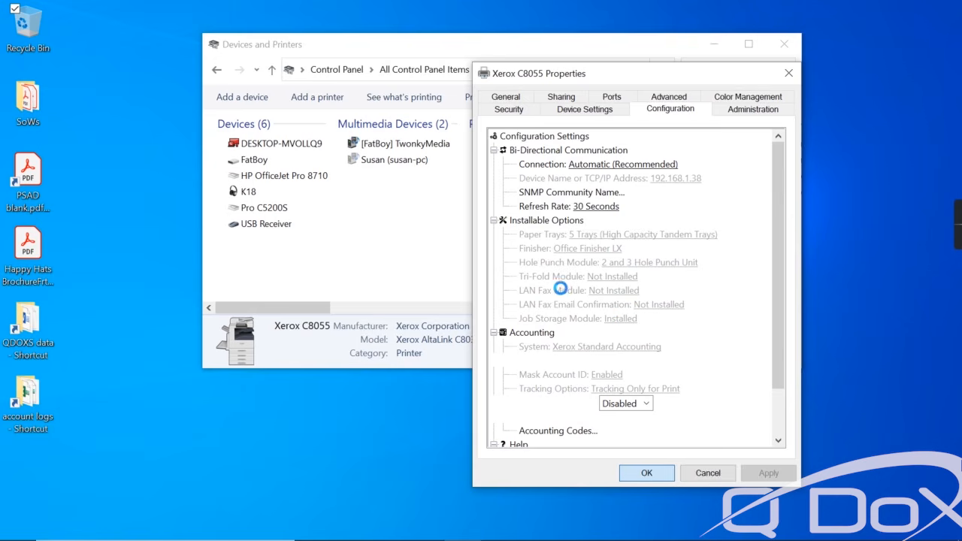
Print a test page from the Xerox C8055 printer properties.
right_click(669, 274)
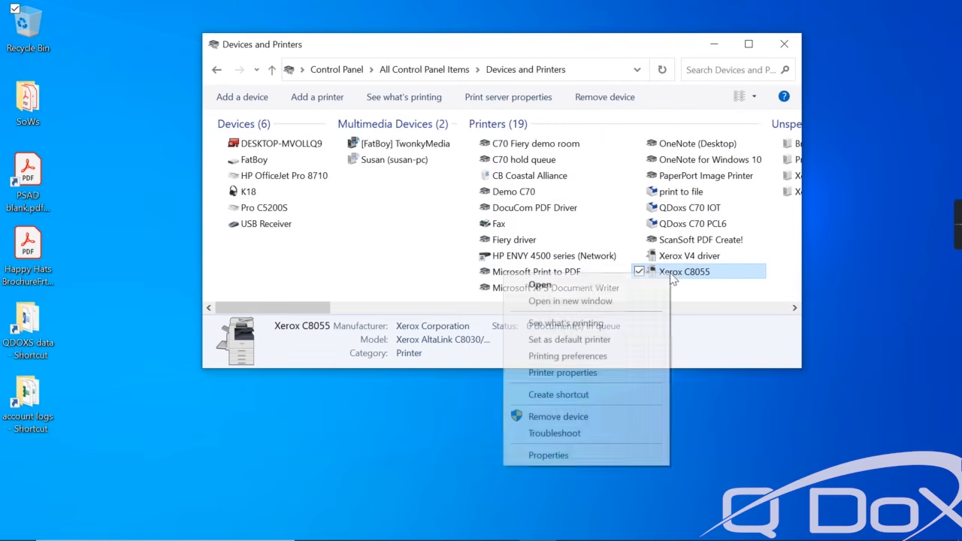
click(577, 372)
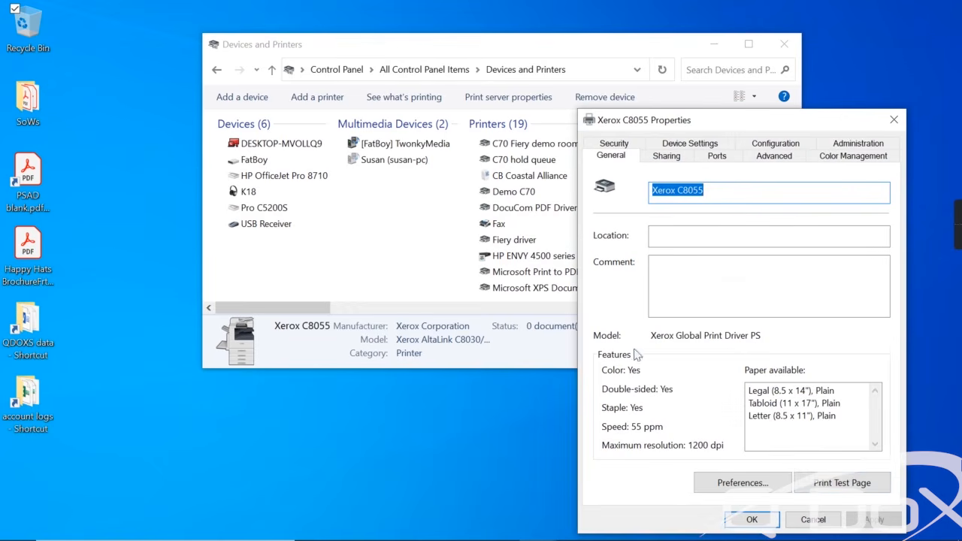
click(821, 487)
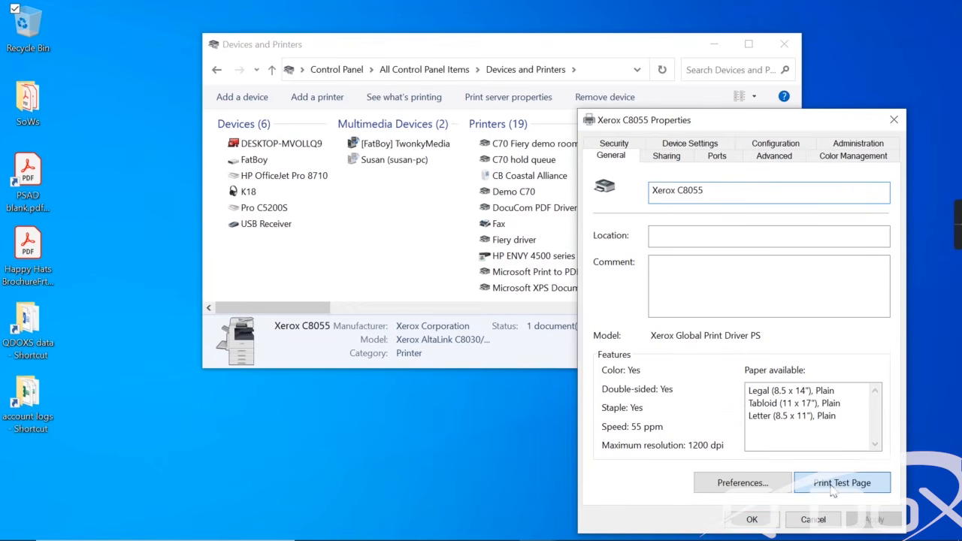